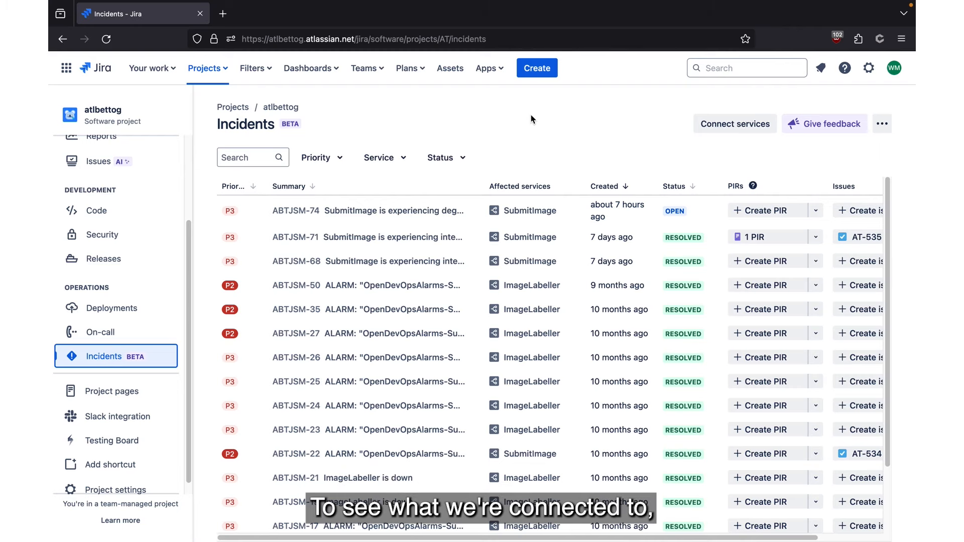
# - Review the services connected to the project's incidents and close the list
pyautogui.click(725, 130)
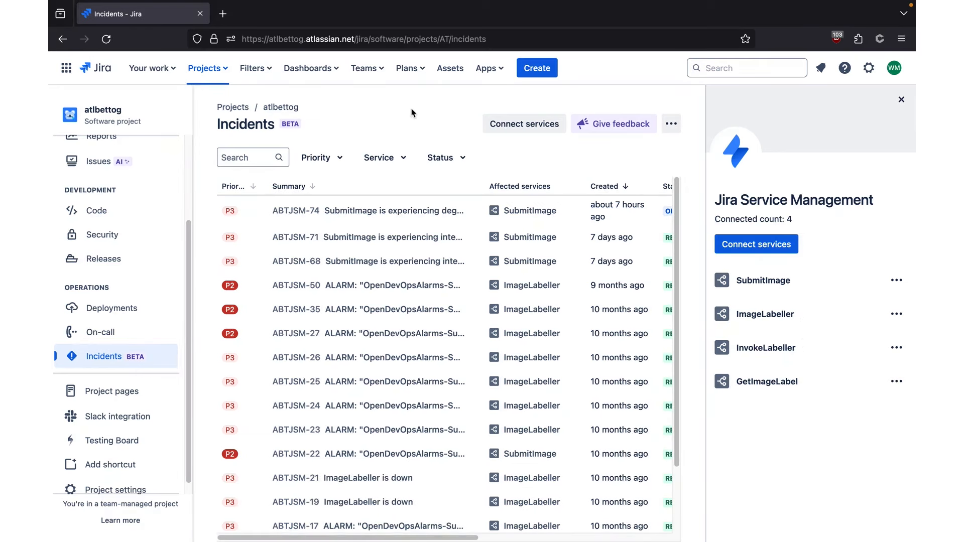
pyautogui.click(901, 100)
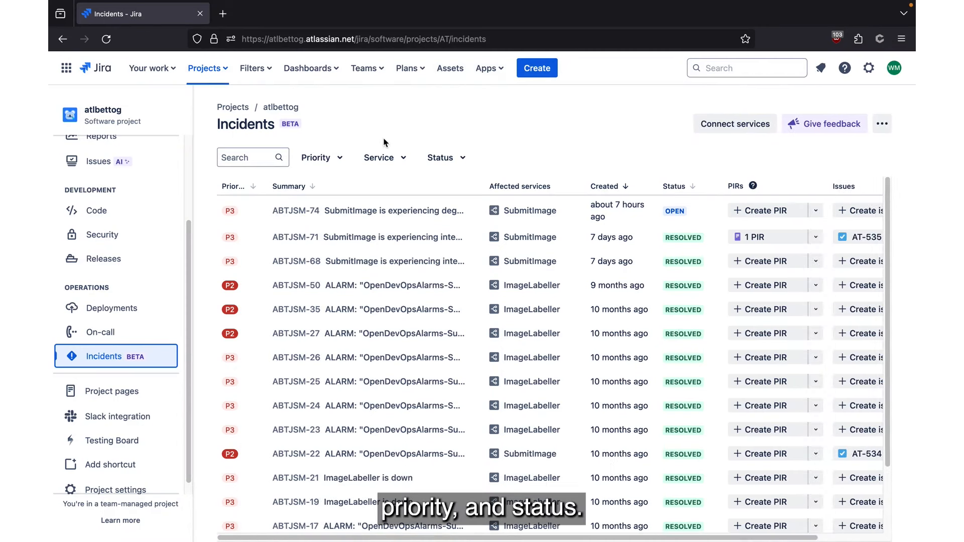
# - Filter the incidents by the SubmitImage service and the Open status
pyautogui.click(383, 160)
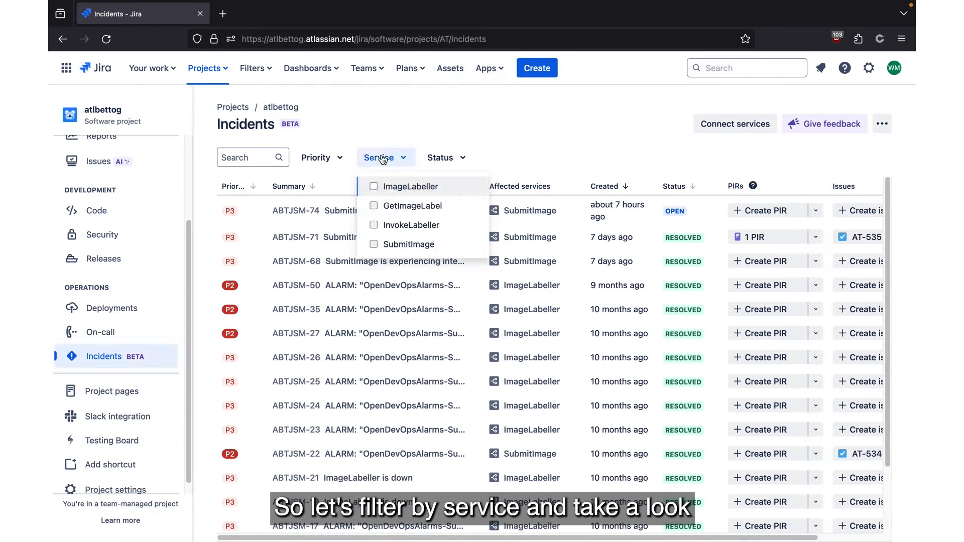
pyautogui.click(393, 244)
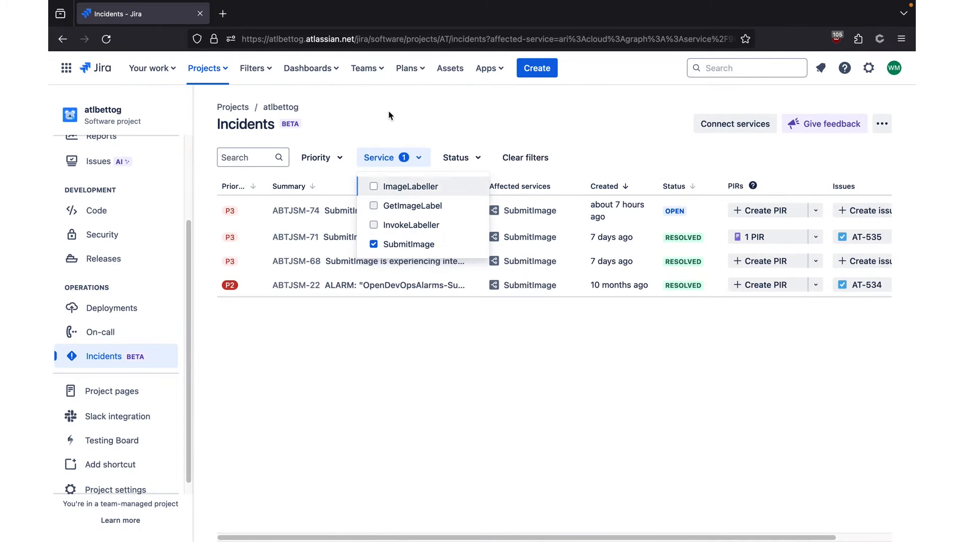
pyautogui.click(391, 119)
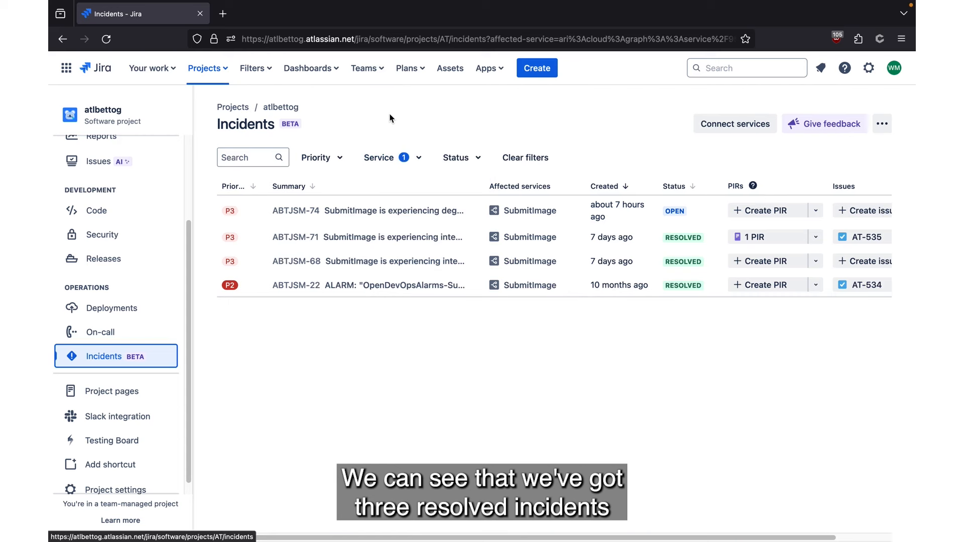
pyautogui.click(454, 157)
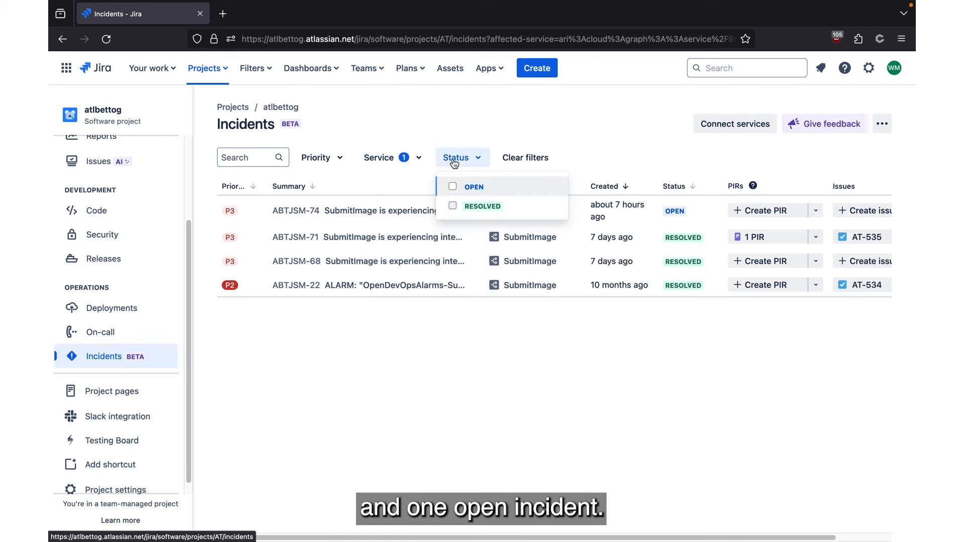
pyautogui.click(469, 188)
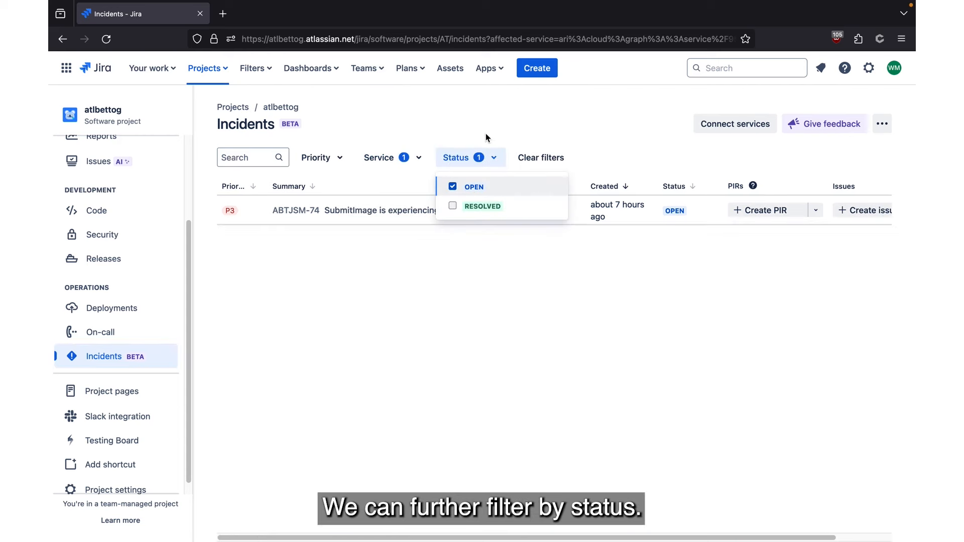
pyautogui.click(473, 119)
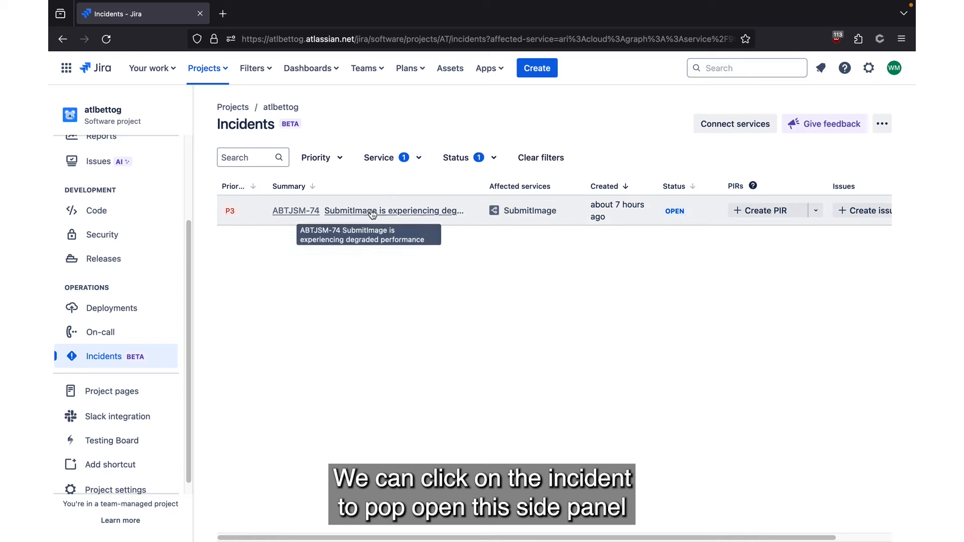
# - Open the details of incident ABTJSM-74 and assign it to yourself
pyautogui.click(403, 210)
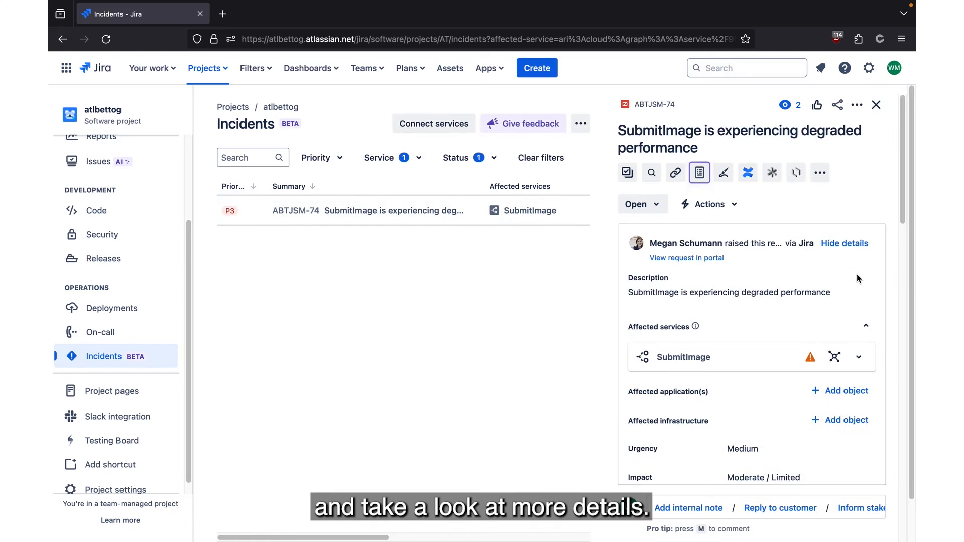
pyautogui.scroll(-1, 856, 273)
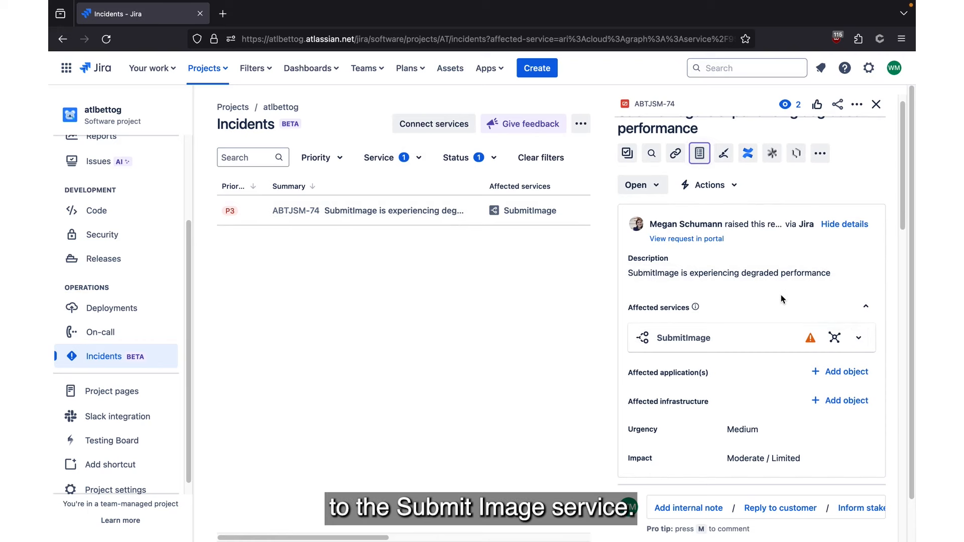
pyautogui.scroll(-3, 781, 296)
pyautogui.scroll(-10, 780, 296)
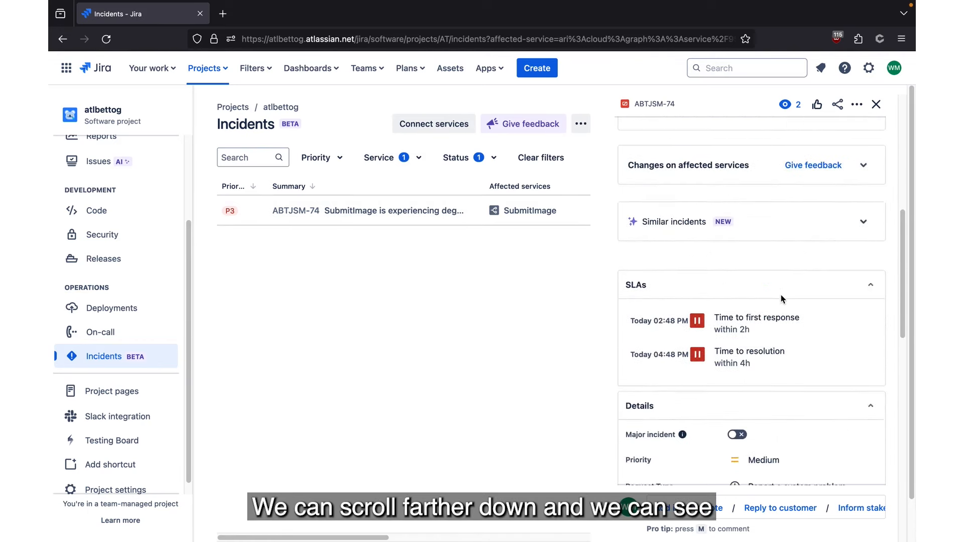
pyautogui.scroll(-1, 781, 298)
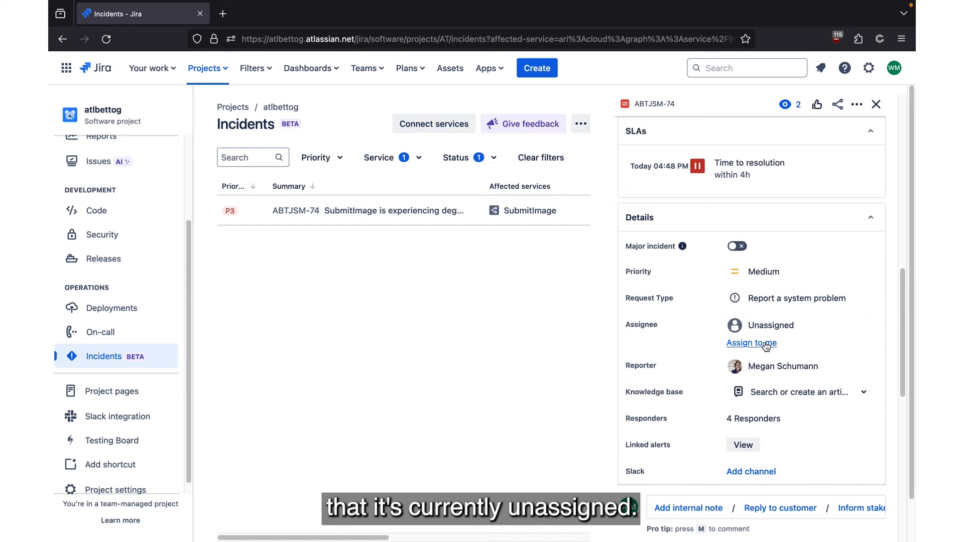
pyautogui.click(752, 343)
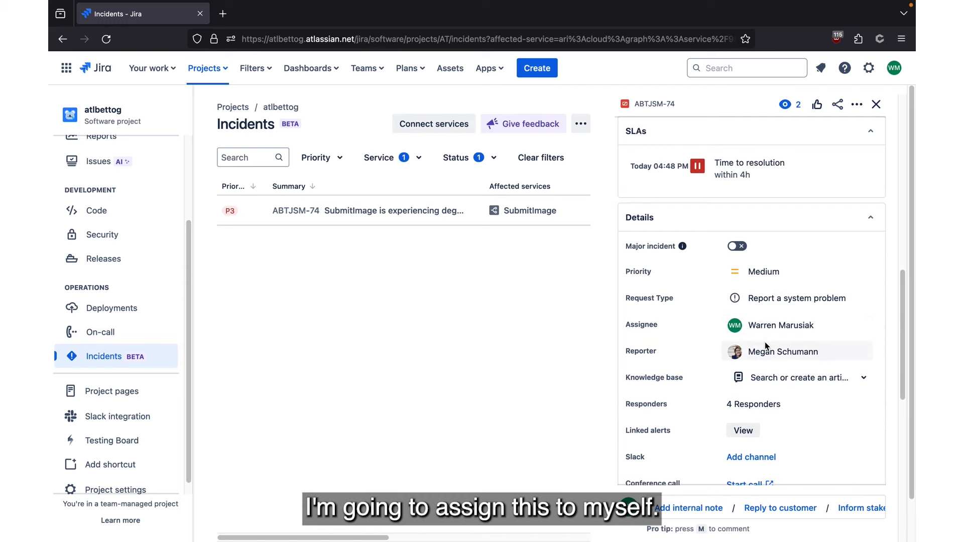
# - Add the internal note "Taking a look at this now." to incident ABTJSM-74 and save it
pyautogui.scroll(-6, 765, 345)
pyautogui.scroll(-3, 764, 342)
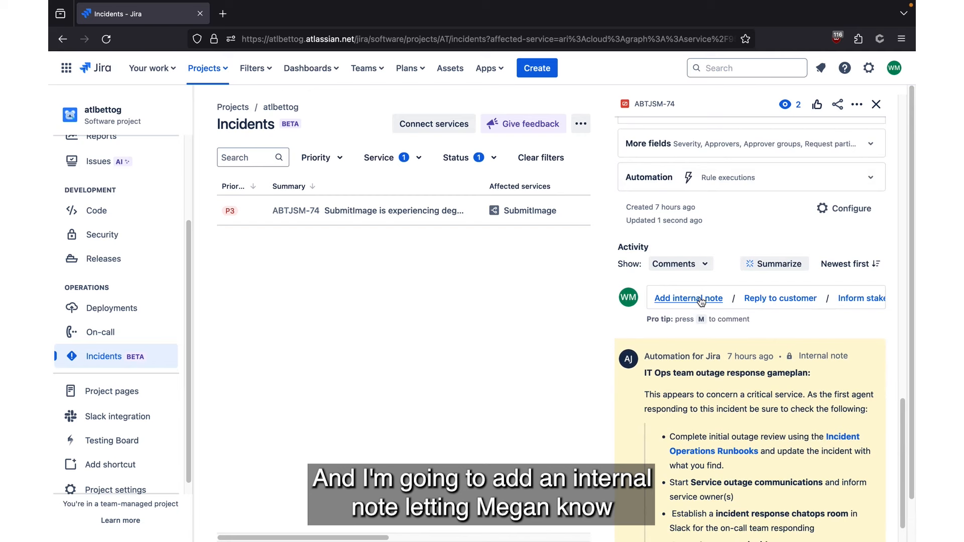
pyautogui.click(700, 300)
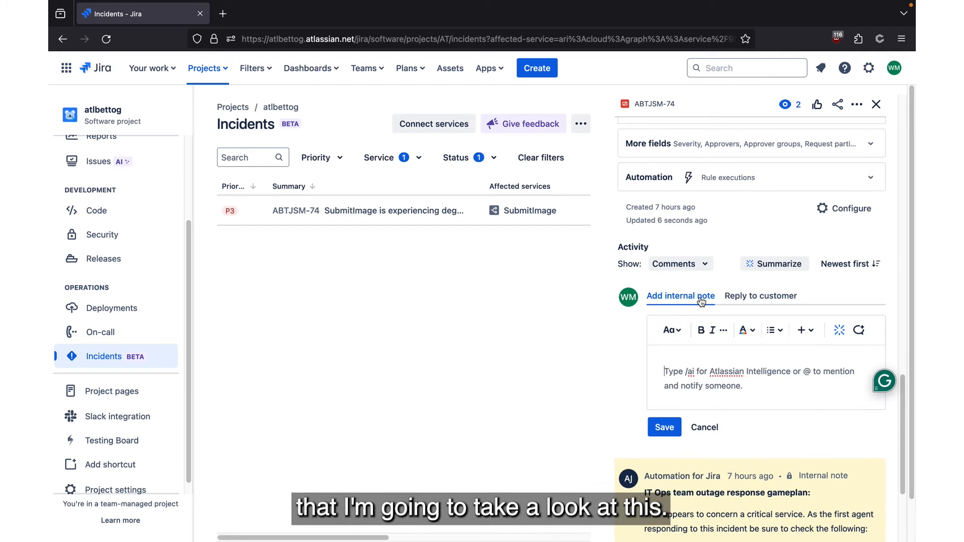
pyautogui.write('Taking ')
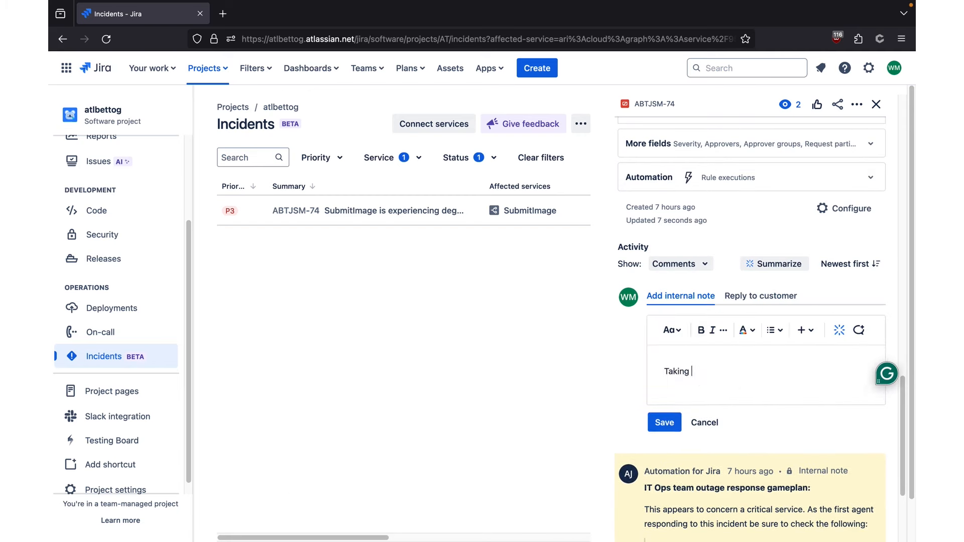
pyautogui.write('a look at this now.')
pyautogui.click(668, 424)
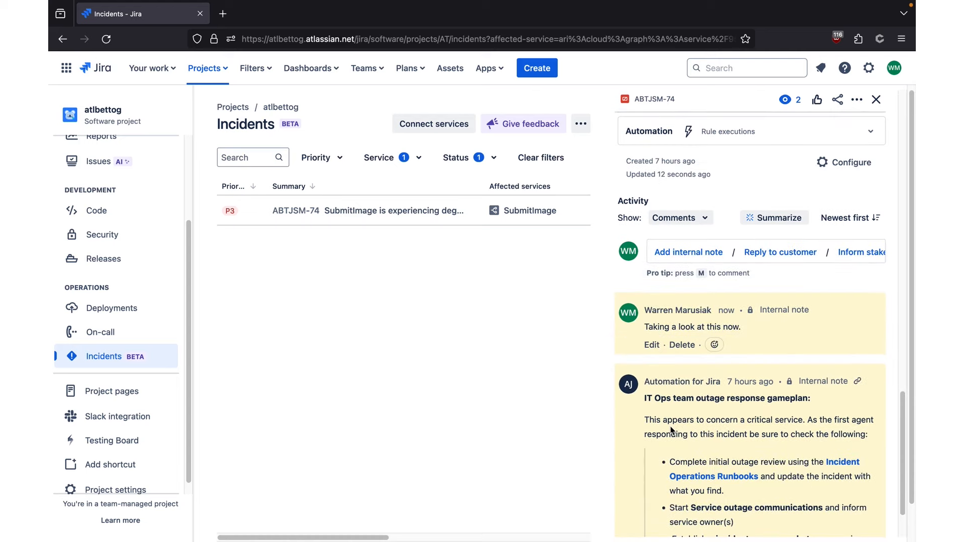
# - Open the full view of incident ABTJSM-74 in a new browser tab and switch to it
pyautogui.scroll(5, 753, 351)
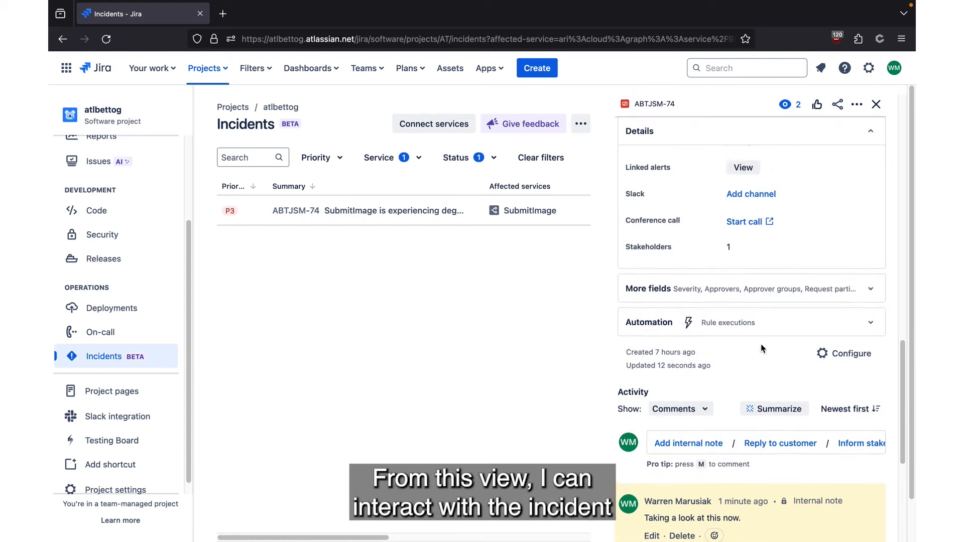
pyautogui.scroll(6, 761, 347)
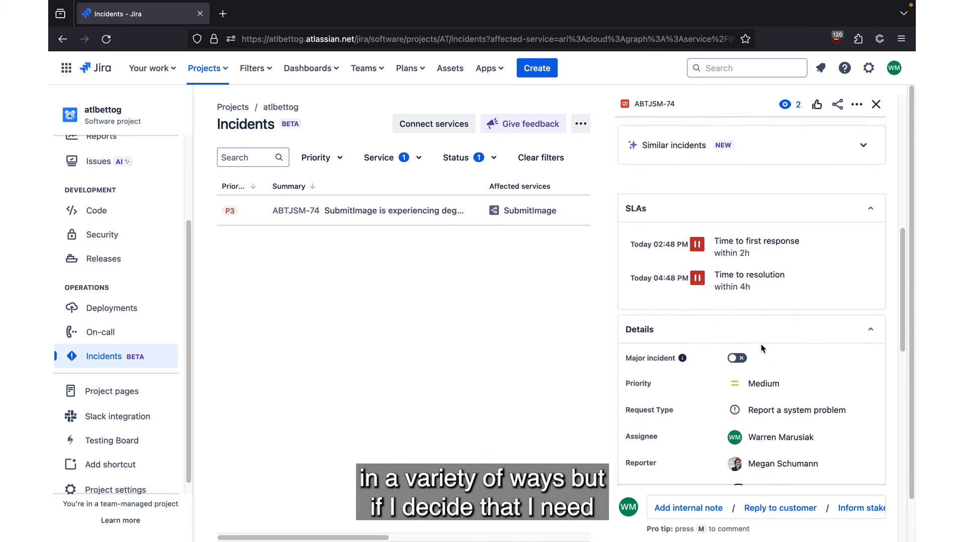
pyautogui.scroll(10, 761, 348)
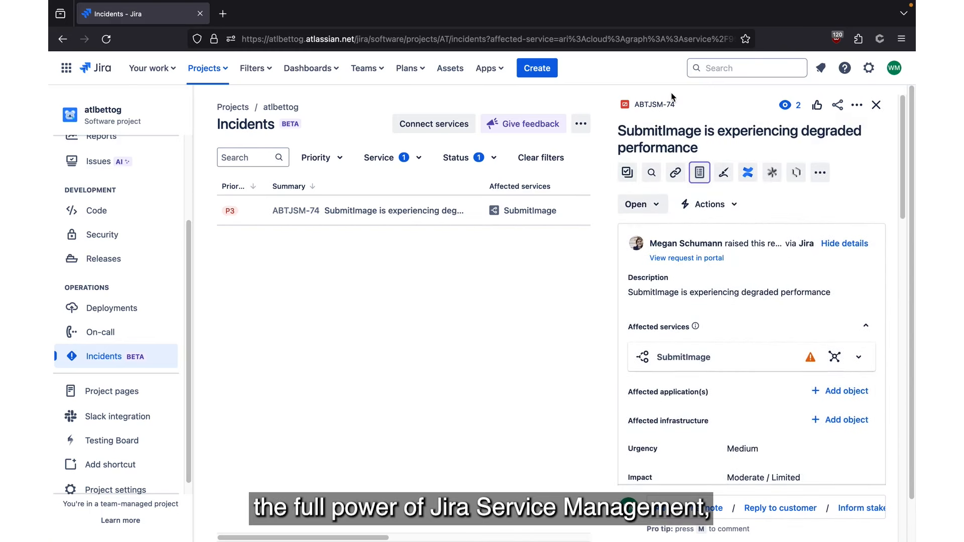
pyautogui.rightClick(659, 105)
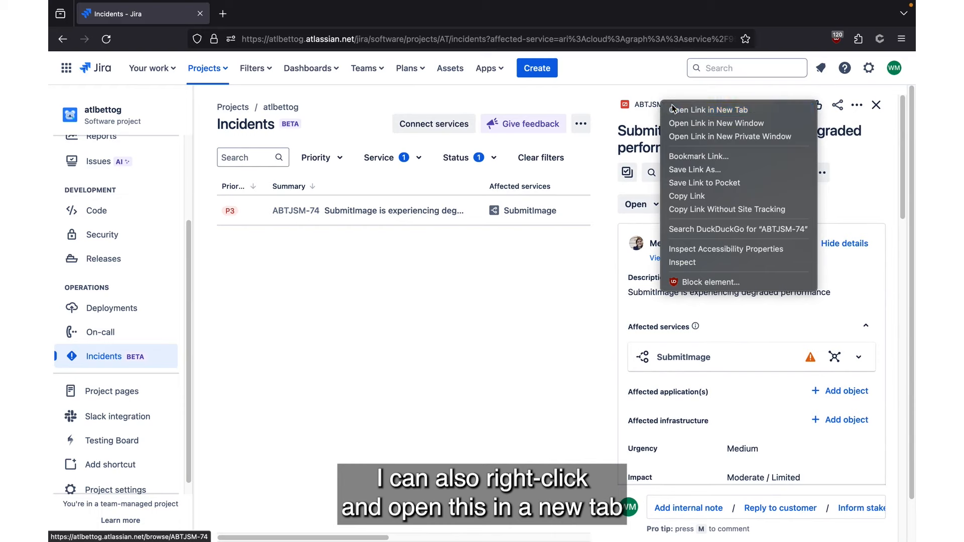
pyautogui.click(708, 110)
pyautogui.click(304, 17)
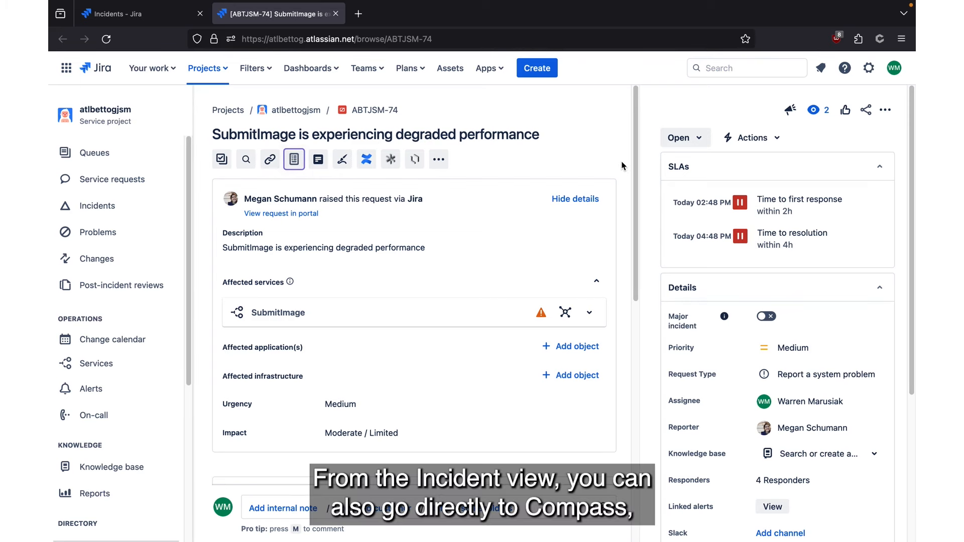
# - Open the affected service SubmitImage in a new browser tab and switch to it
pyautogui.scroll(-1, 621, 166)
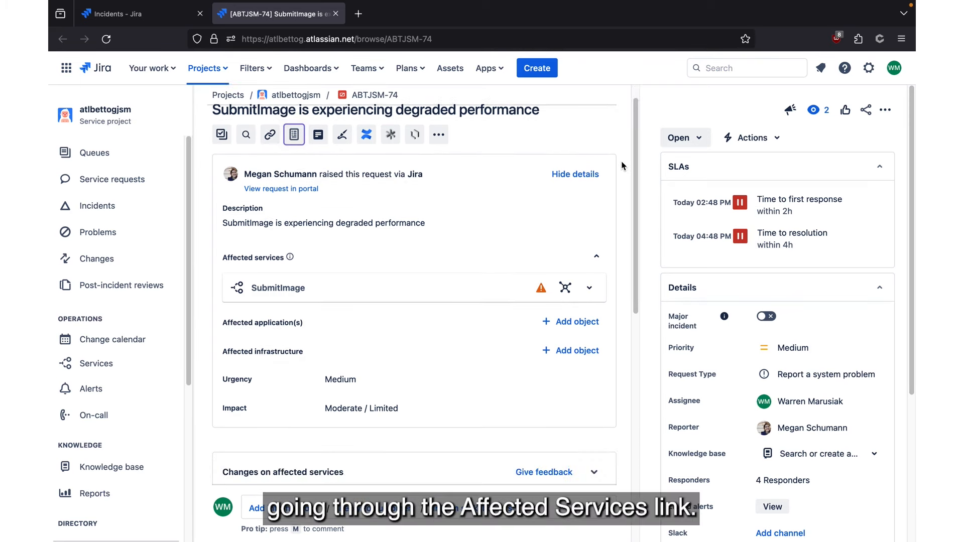
pyautogui.rightClick(283, 293)
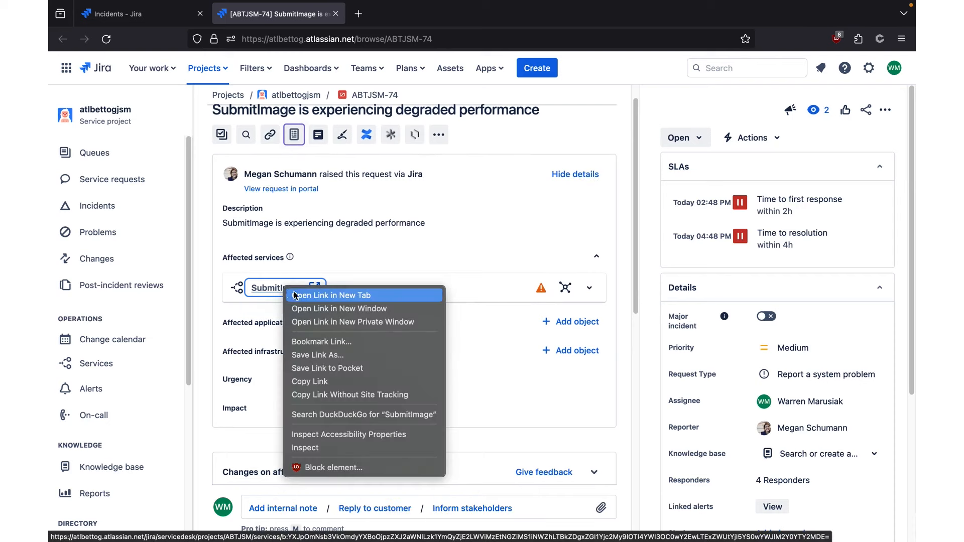
pyautogui.click(296, 294)
pyautogui.click(413, 17)
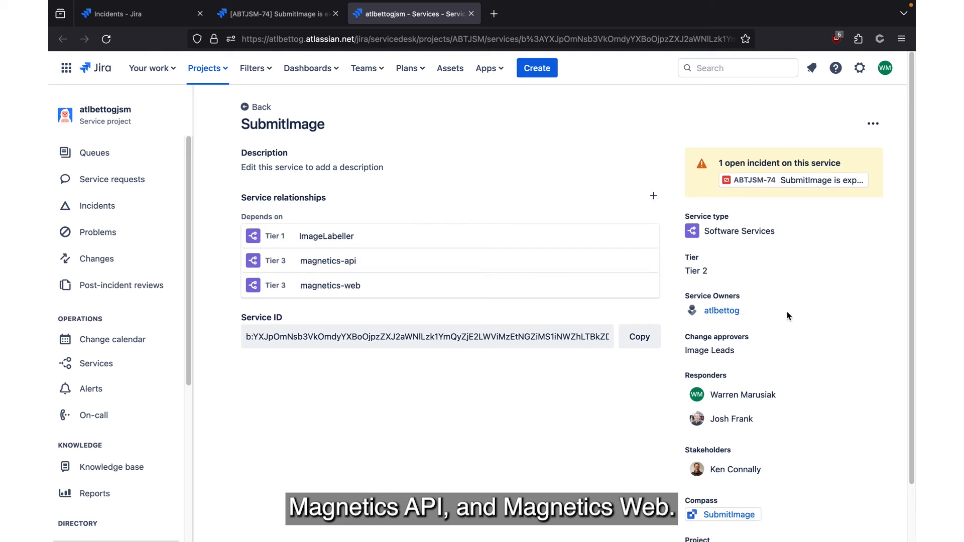
# - Review the SubmitImage service's owner, responders and stakeholders, and open its linked Compass component in a new tab
pyautogui.scroll(-2, 823, 284)
pyautogui.scroll(-1, 767, 277)
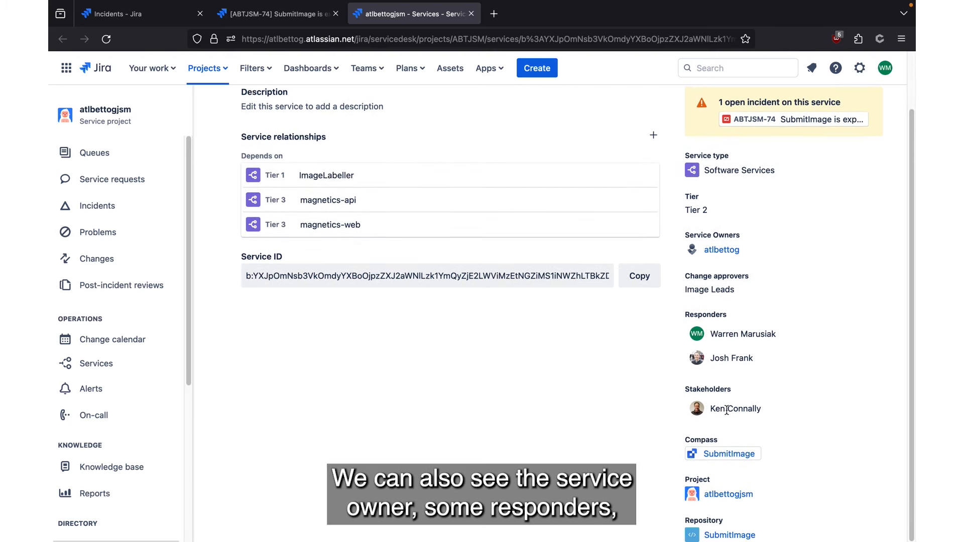
pyautogui.rightClick(729, 460)
pyautogui.click(771, 359)
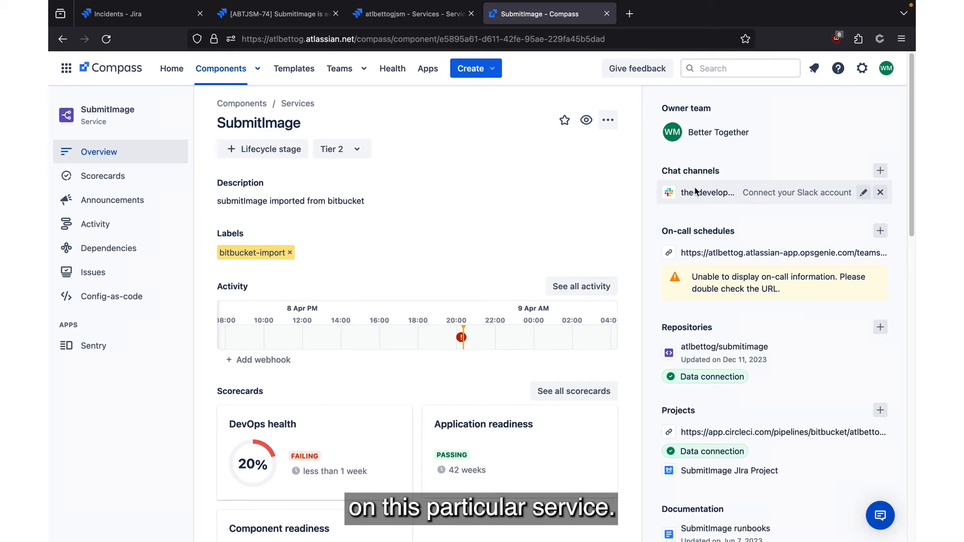
# - Examine the SubmitImage component's on-call schedule, repository, projects, documentation, dashboards and Jira Service Management link in Compass
pyautogui.scroll(-1, 713, 200)
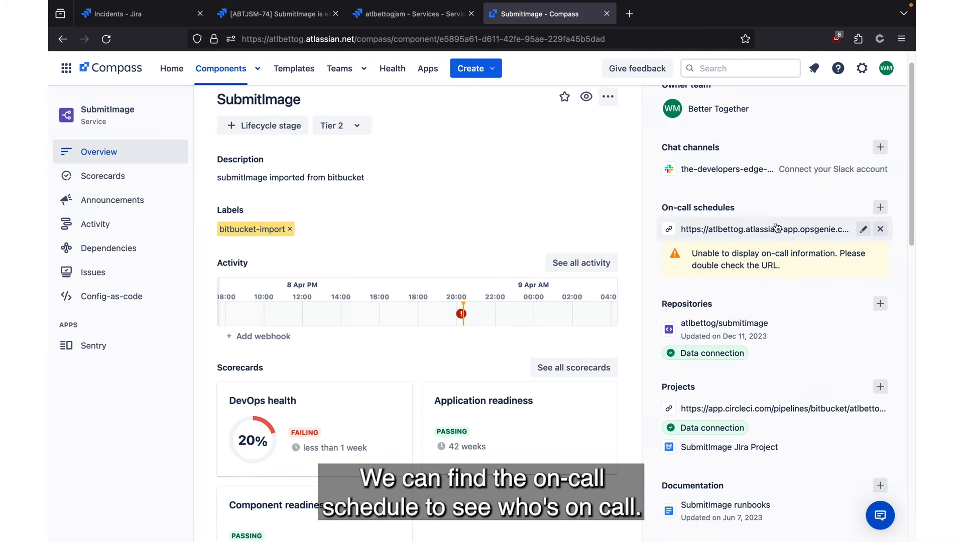
pyautogui.scroll(-2, 771, 213)
pyautogui.scroll(-2, 758, 217)
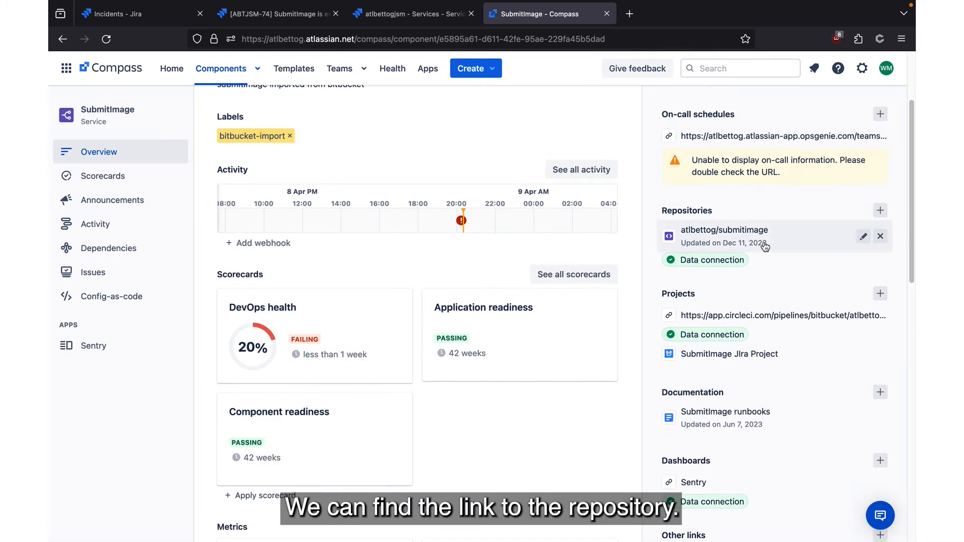
pyautogui.scroll(-3, 765, 246)
pyautogui.scroll(-1, 765, 246)
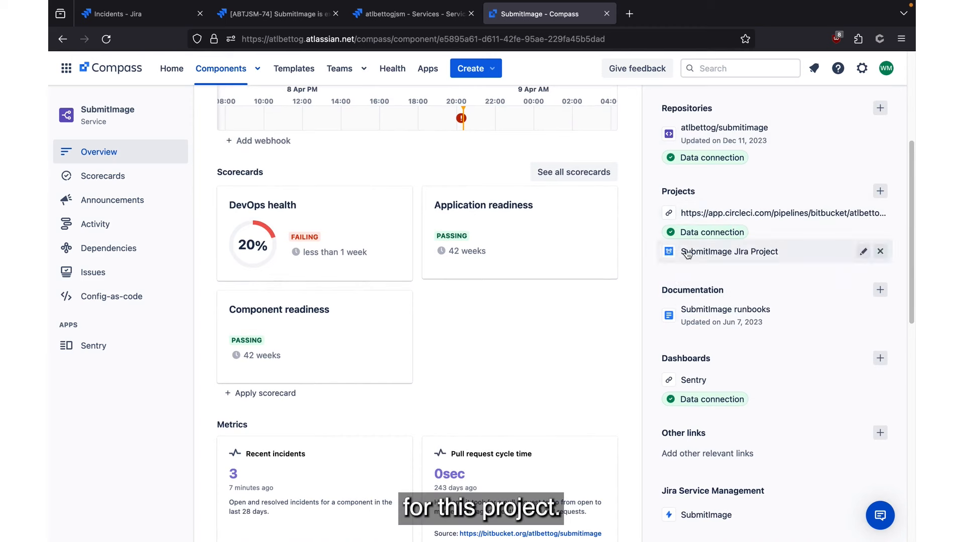
pyautogui.scroll(-5, 722, 256)
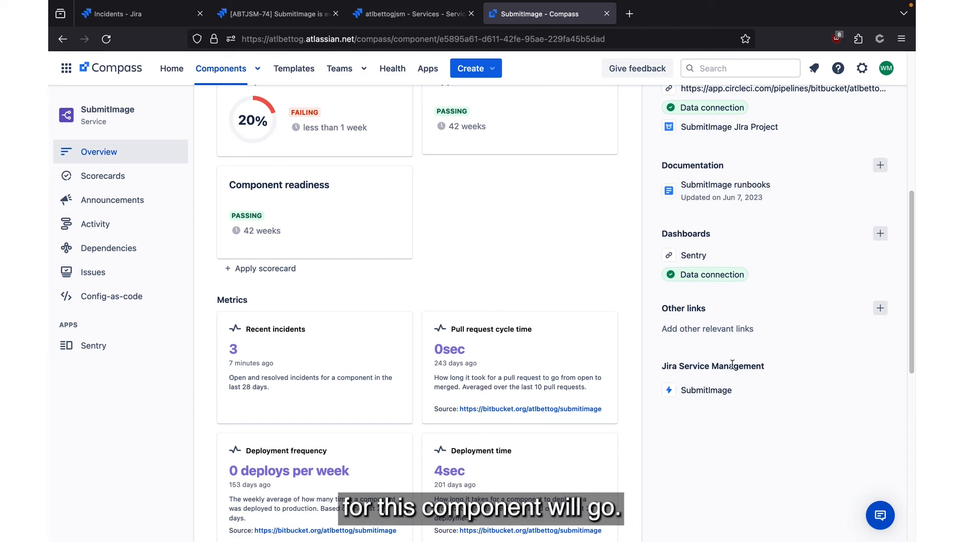
# - Show the SubmitImage component's activity timeline and expand its magnetic-api and magnetic-web dependencies
pyautogui.scroll(10, 732, 364)
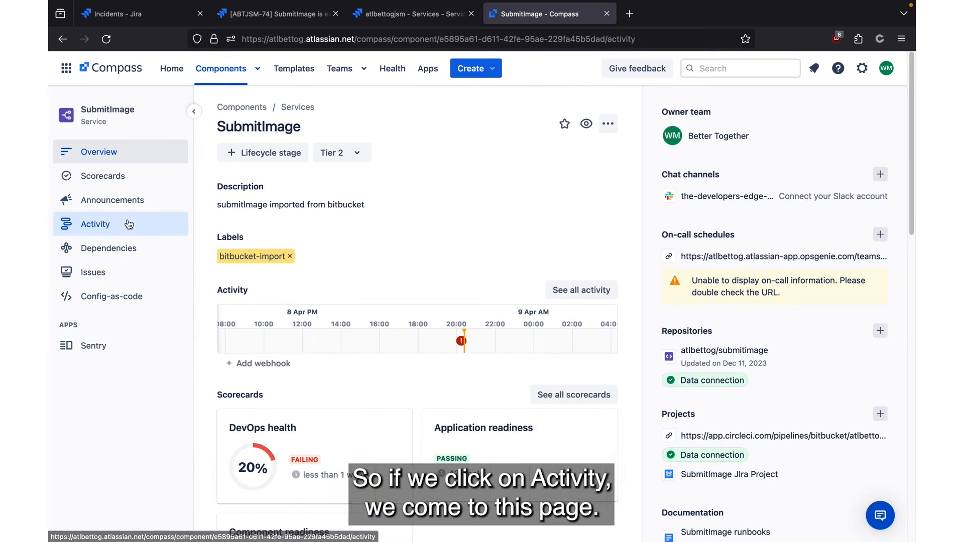
pyautogui.click(129, 224)
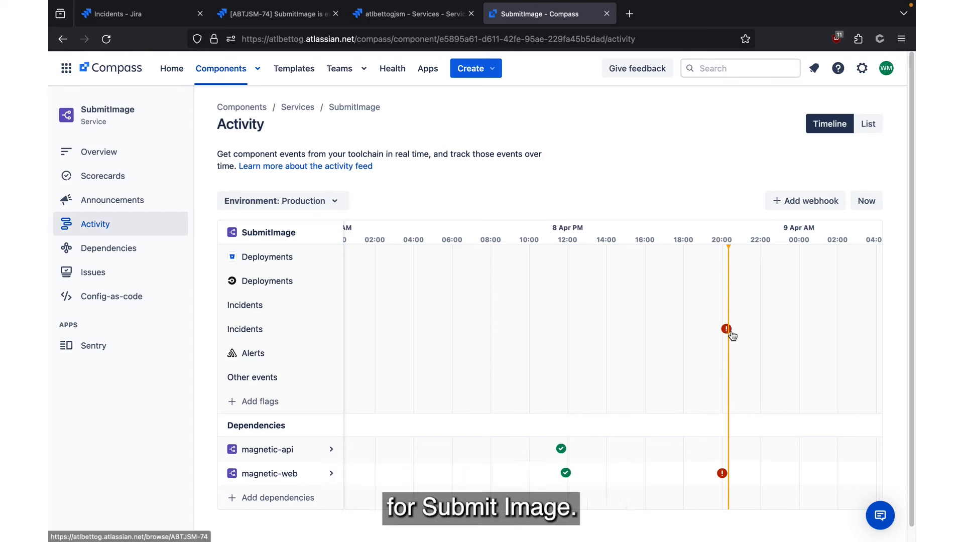
pyautogui.click(332, 451)
pyautogui.scroll(-2, 331, 477)
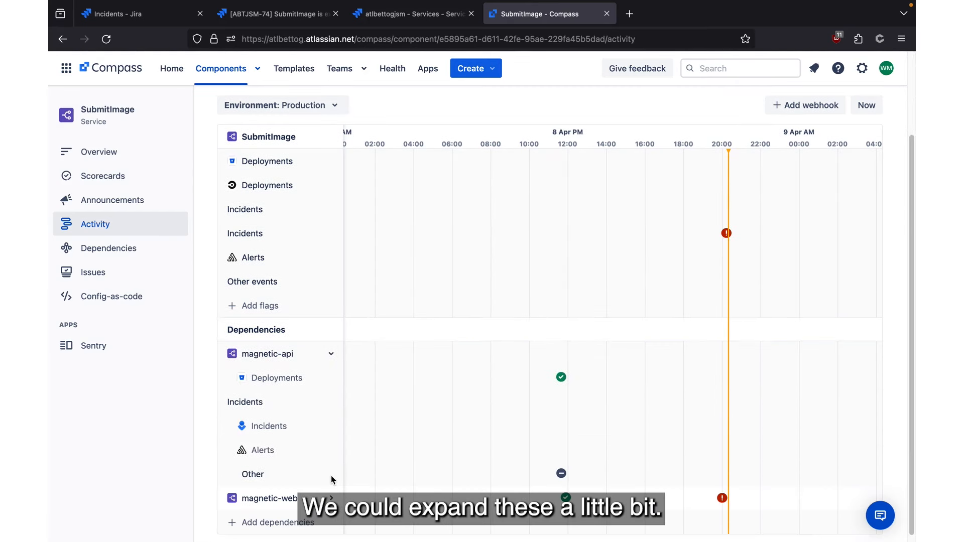
pyautogui.scroll(-3, 330, 498)
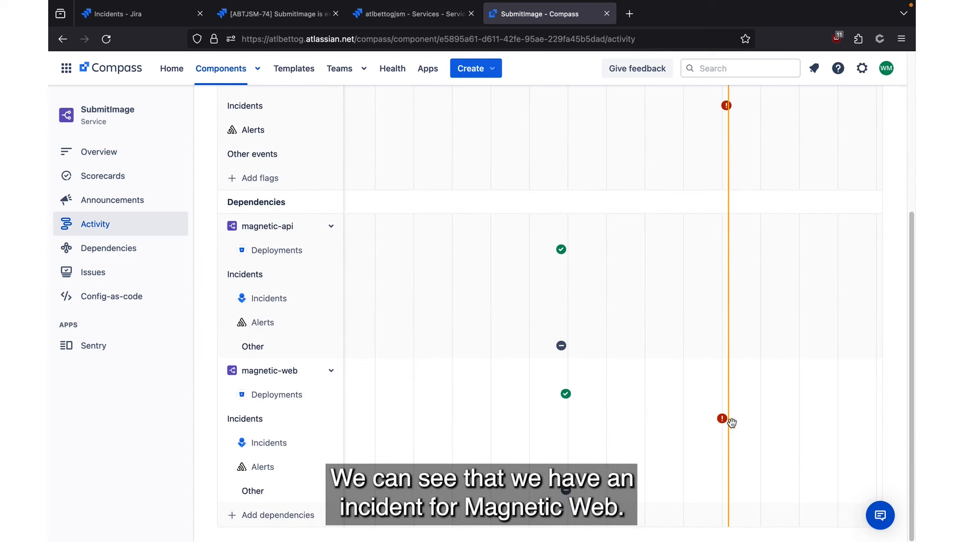
# - Inspect the magnetic-api and magnetic-web deployment and incident markers on the timeline, and open the magnetic-web component in a new tab
pyautogui.moveTo(570, 402)
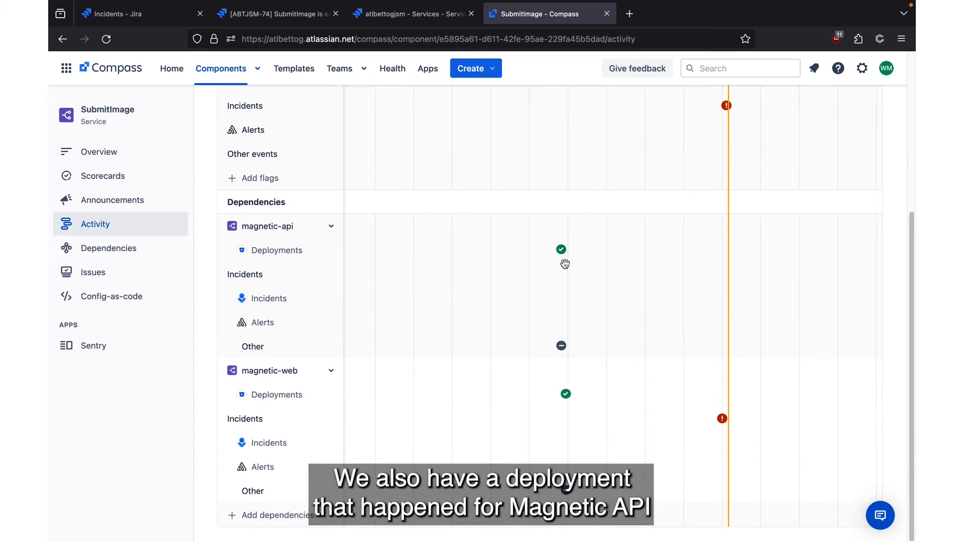
pyautogui.moveTo(562, 251)
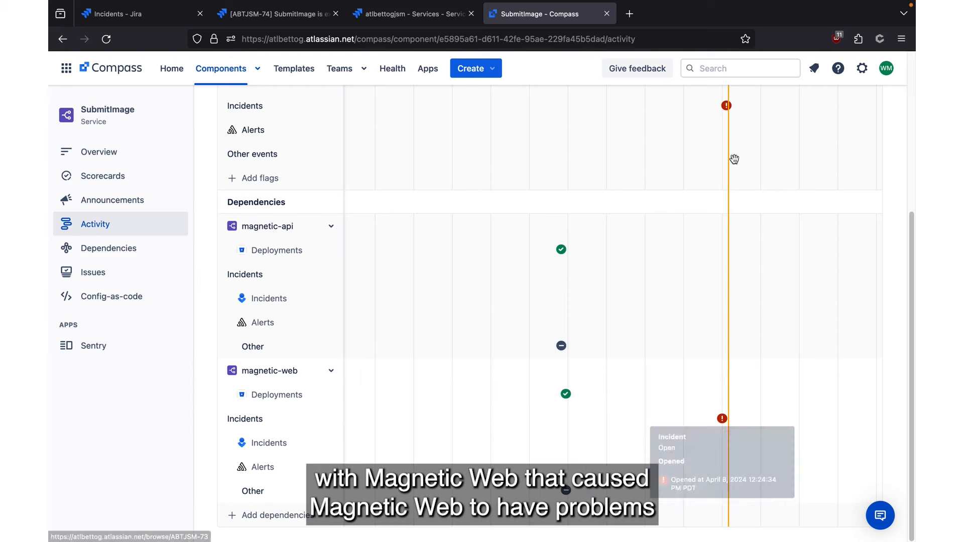
pyautogui.scroll(3, 728, 132)
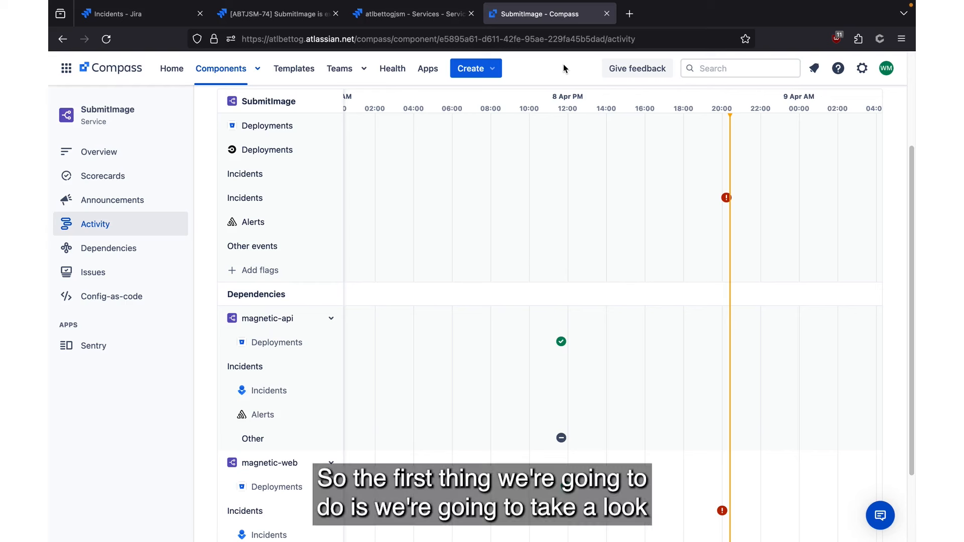
pyautogui.rightClick(260, 462)
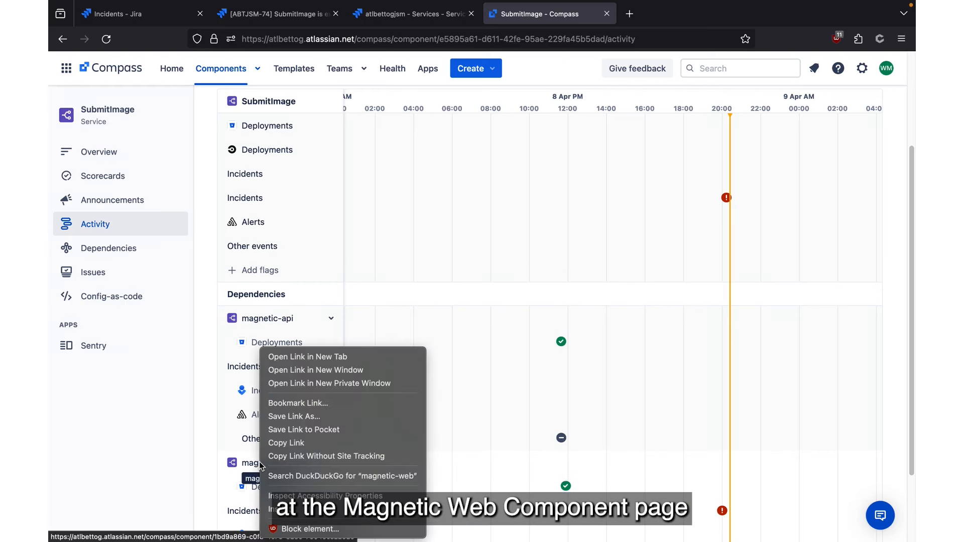
pyautogui.click(331, 357)
pyautogui.click(678, 15)
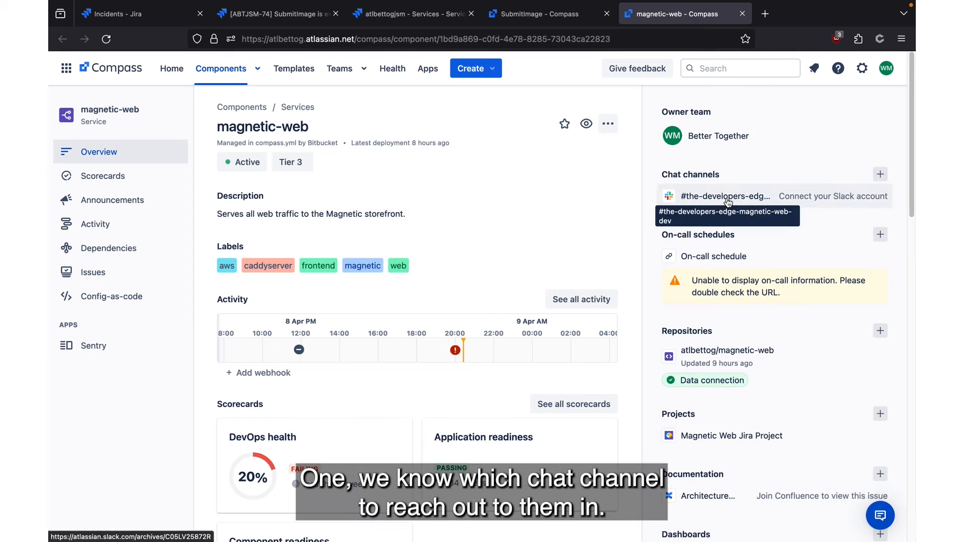
# - Review the magnetic-web component's chat channel, repository, Jira project, dashboards, scorecards and activity
pyautogui.scroll(-3, 646, 273)
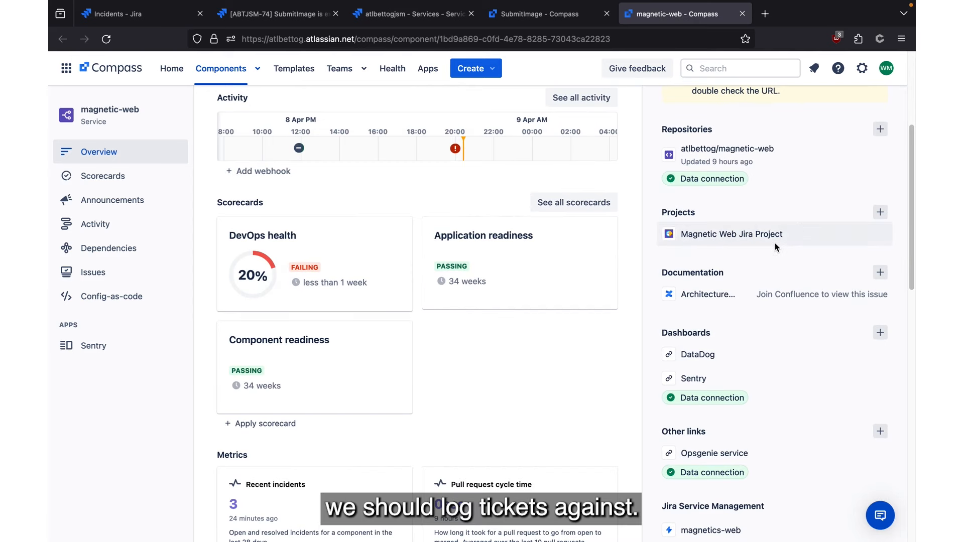
pyautogui.scroll(-2, 728, 223)
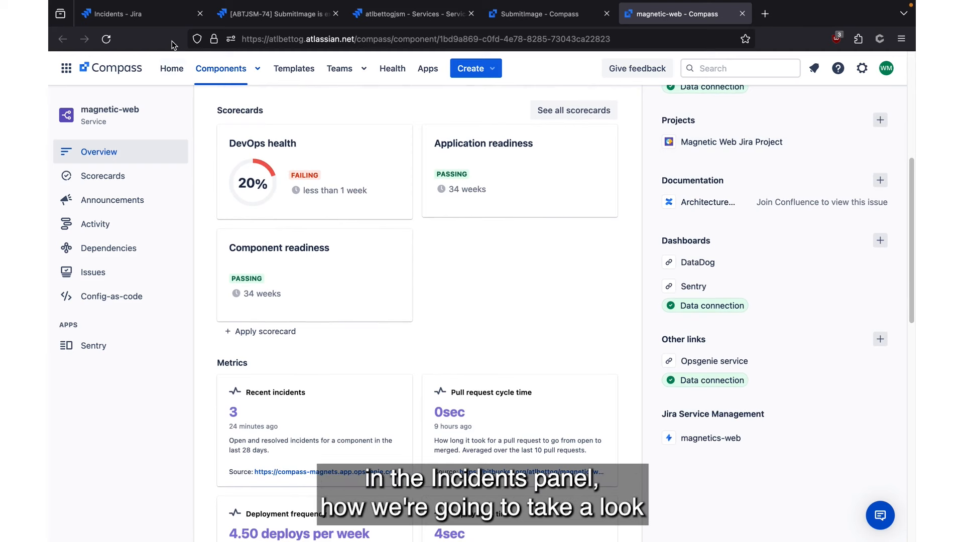
pyautogui.scroll(3, 471, 286)
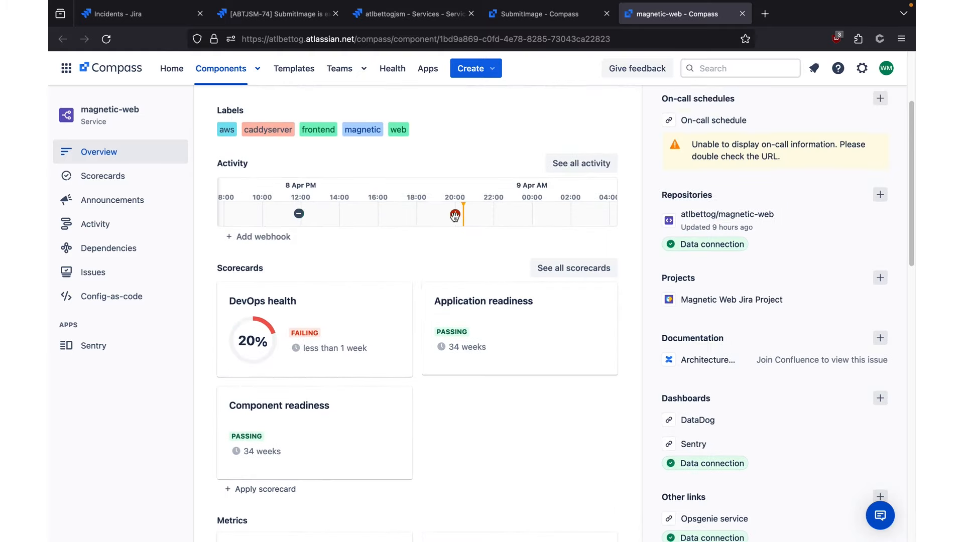
# - Return to the Jira incidents list, clear its filters and check which services are available for filtering
pyautogui.click(111, 15)
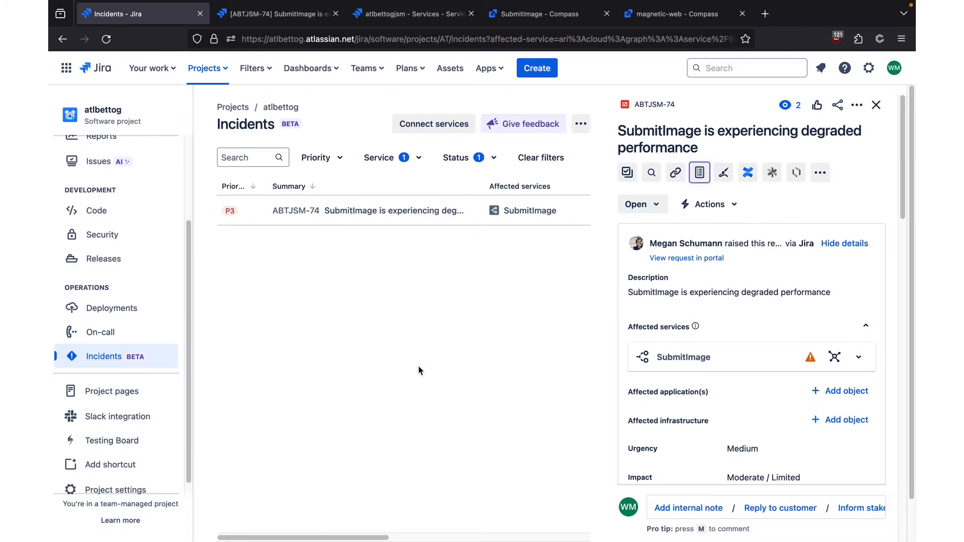
pyautogui.click(541, 157)
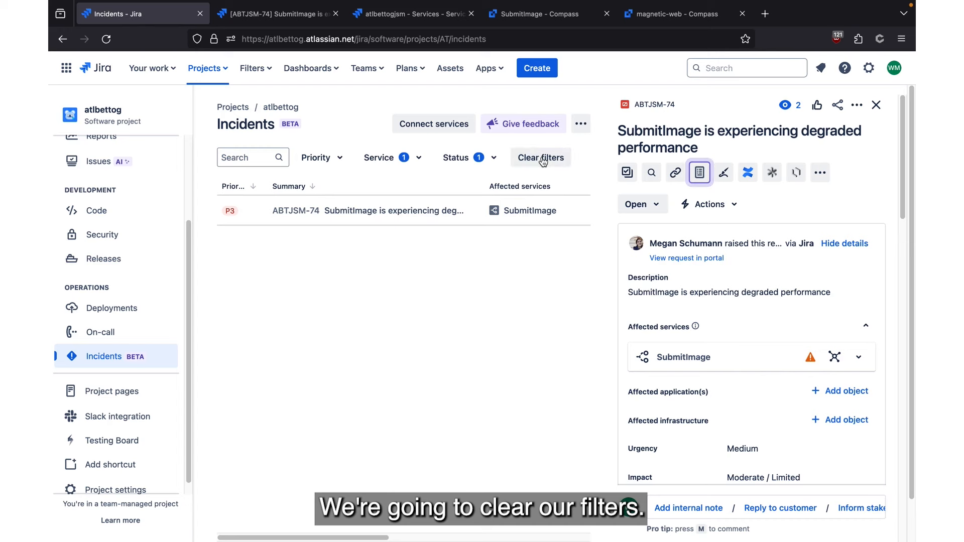
pyautogui.click(390, 160)
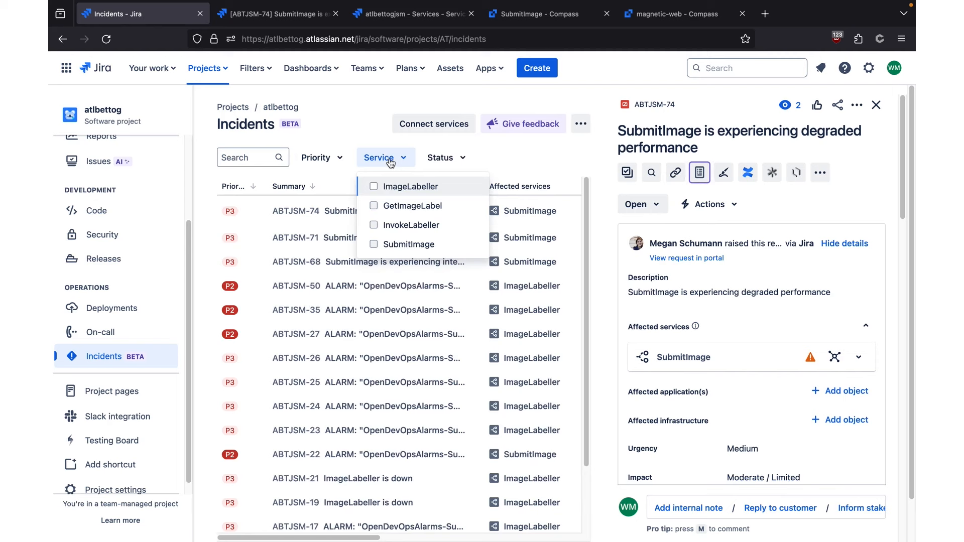
pyautogui.click(550, 96)
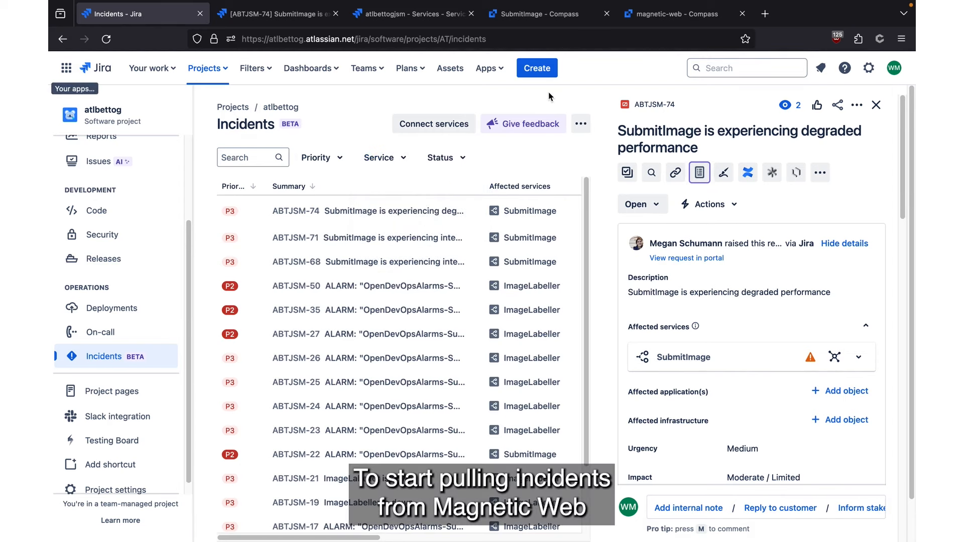
# - Close the incident details and connect the magnetics-api and magnetics-web Jira Service Management services to the project
pyautogui.click(878, 107)
pyautogui.click(752, 126)
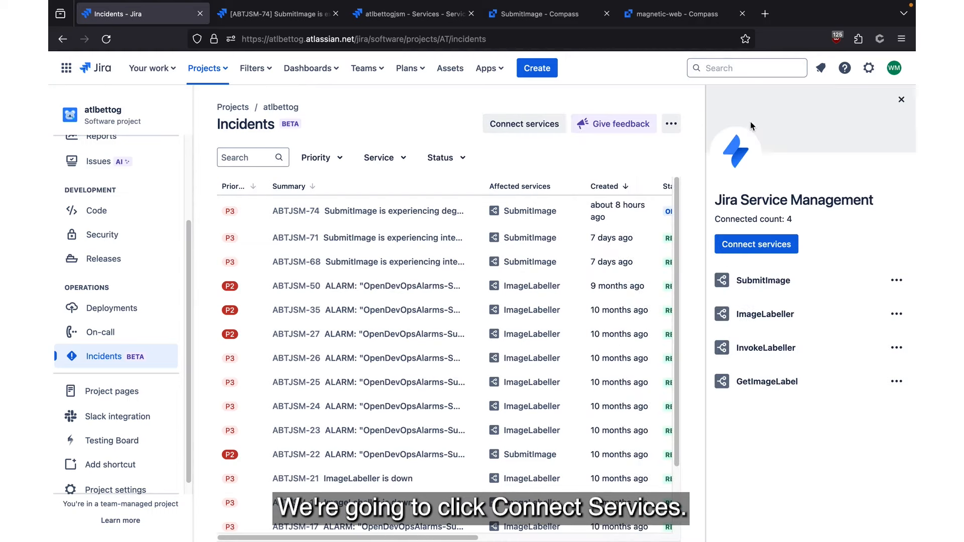
pyautogui.click(763, 246)
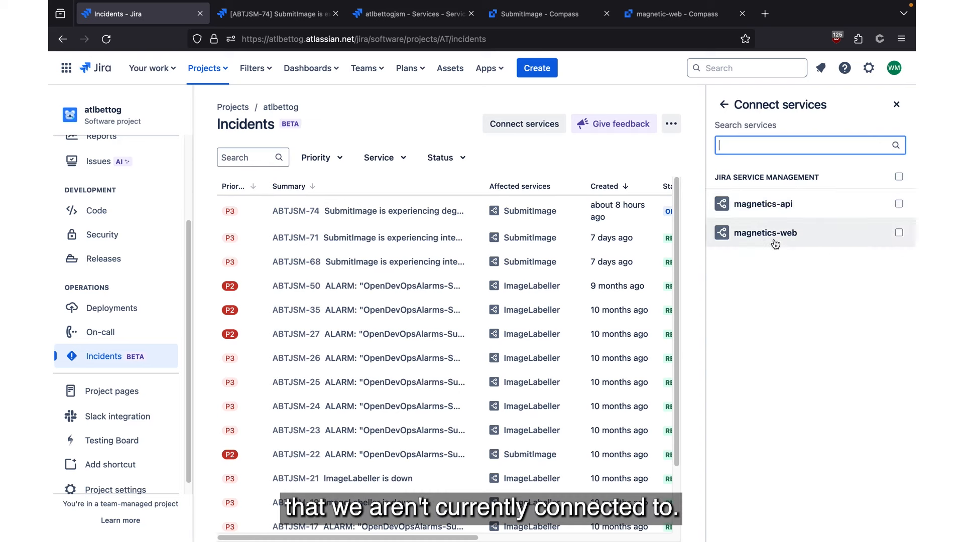
pyautogui.click(899, 204)
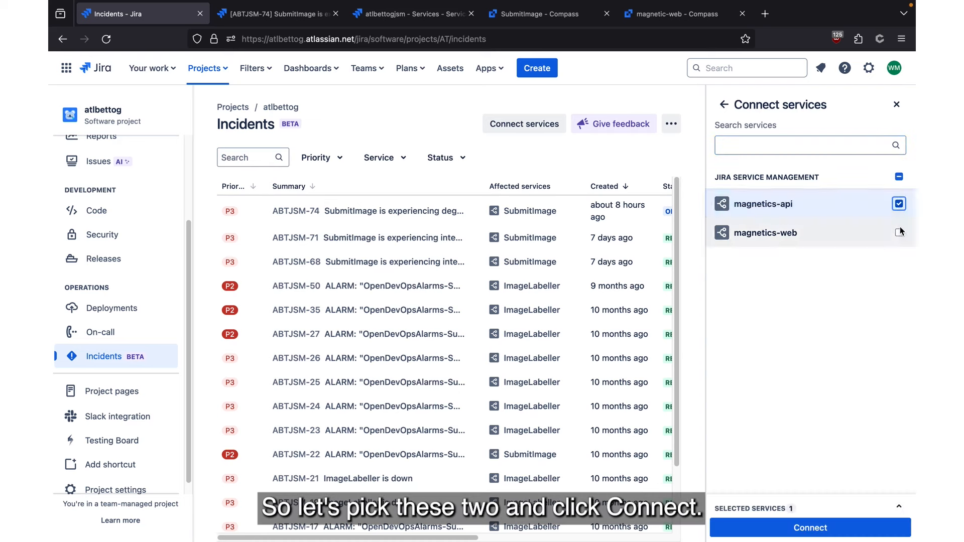
pyautogui.click(899, 233)
pyautogui.click(811, 527)
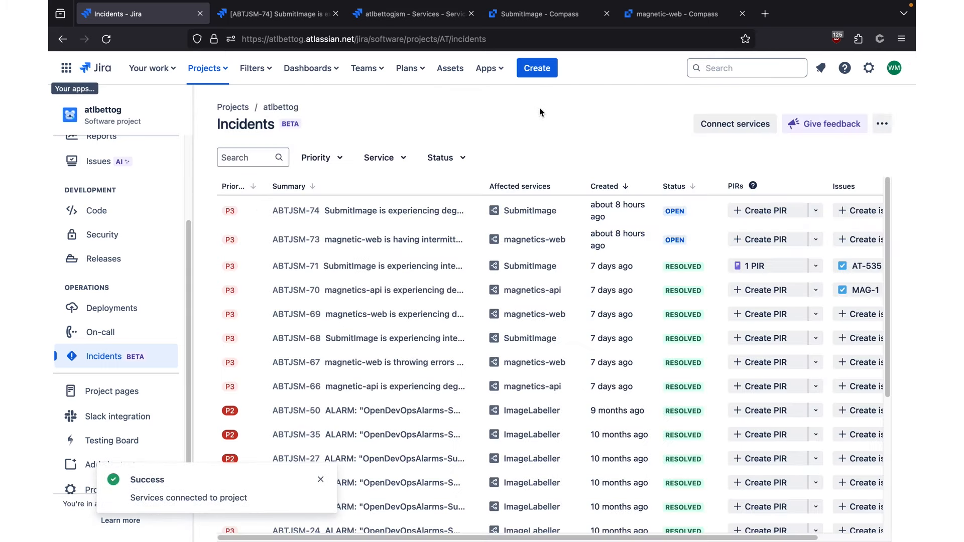
# - Filter the incidents list to the magnetics-web service
pyautogui.click(318, 479)
pyautogui.click(385, 158)
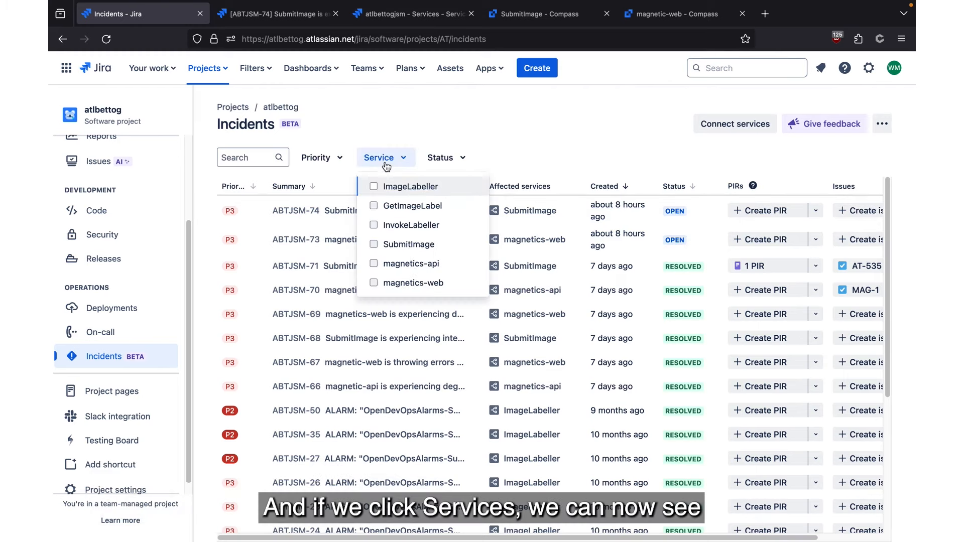
pyautogui.click(454, 285)
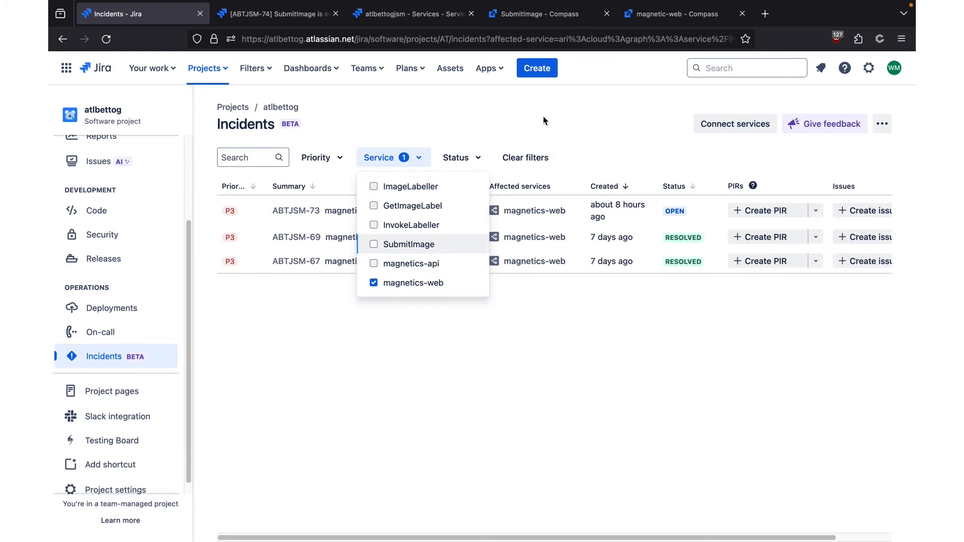
pyautogui.press('Escape')
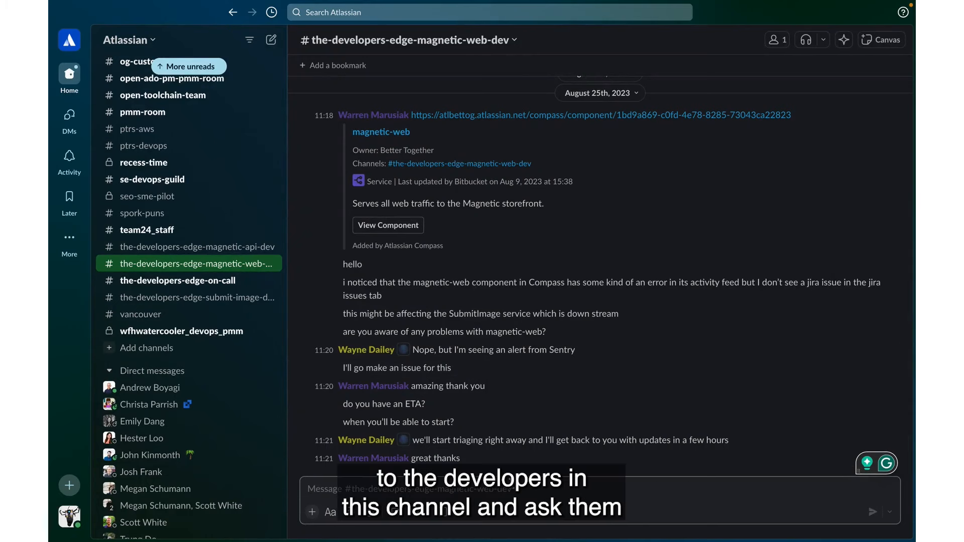
# - In Slack's #the-developers-edge-magnetic-web-dev channel, post a request to look at the linked incident ABTJSM-73, mentioning its possible effect on downstream service SubmitImage
pyautogui.click(512, 483)
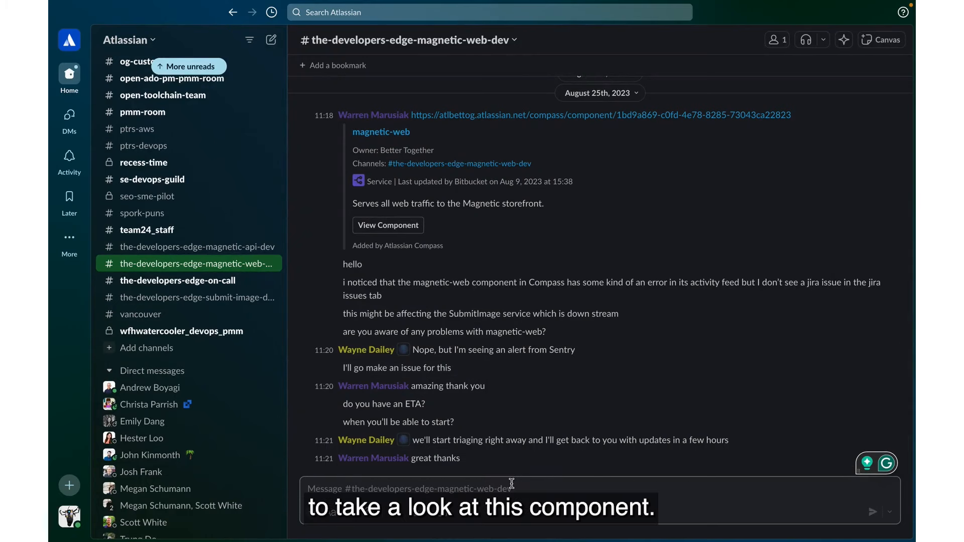
pyautogui.write('hello. can someone please')
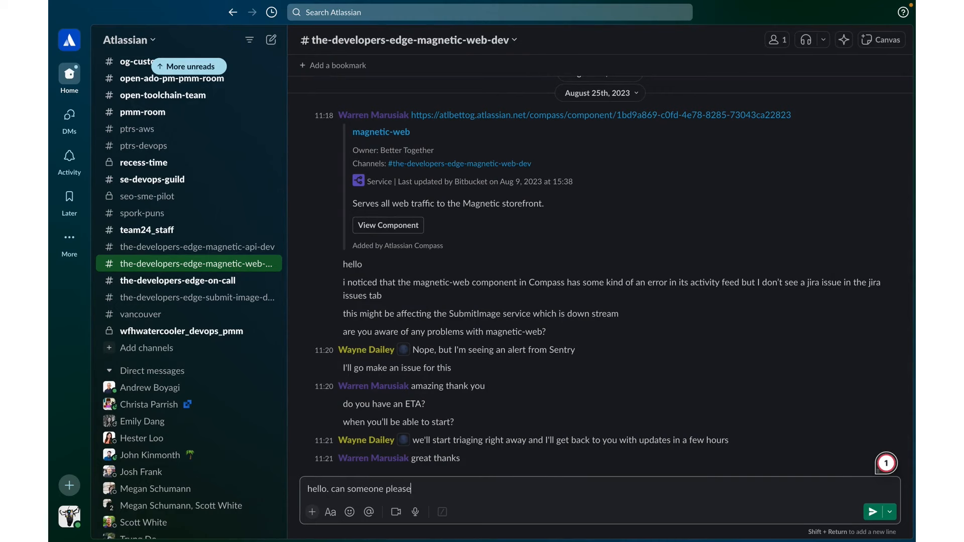
pyautogui.write(' take a look at this incident. it ')
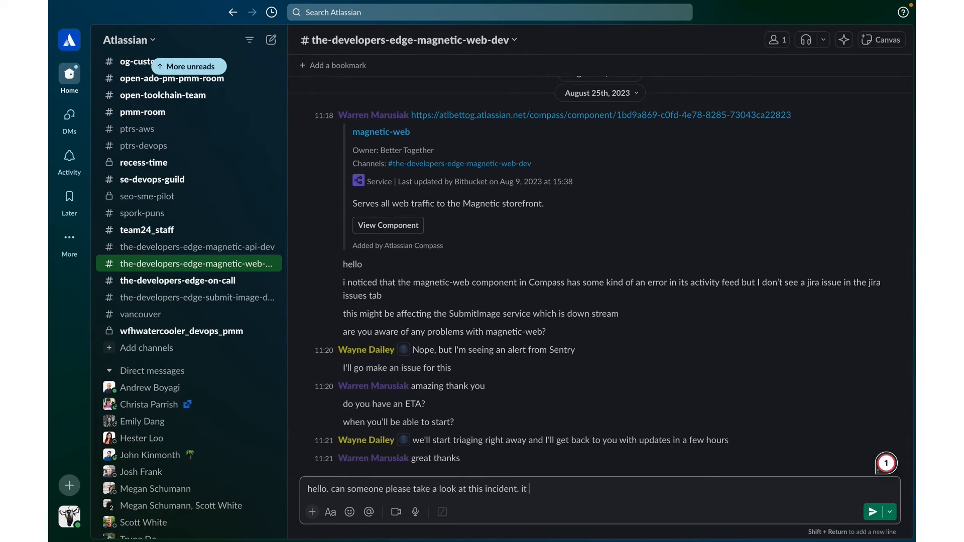
pyautogui.write('may be affected downstream service SubmitImage.')
pyautogui.hotkey('shift', 'Return')
pyautogui.write('https://atlbettog.atlassian.net/browse/ABTJSM-73 thank you.')
pyautogui.press('Return')
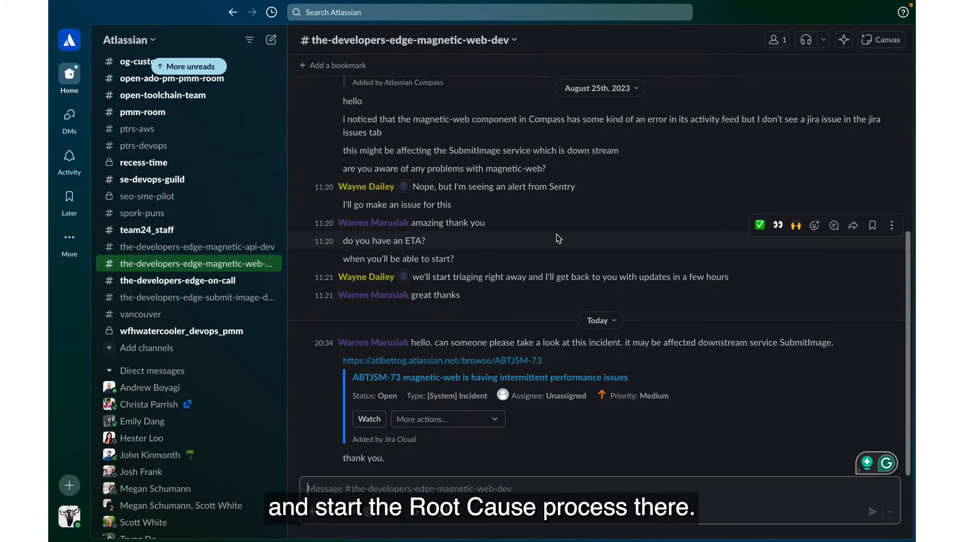
# - Switch back to the Jira incidents list in the browser and replace the filters with service SubmitImage and status Open
pyautogui.hotkey('ctrl', 'Up')
pyautogui.click(533, 43)
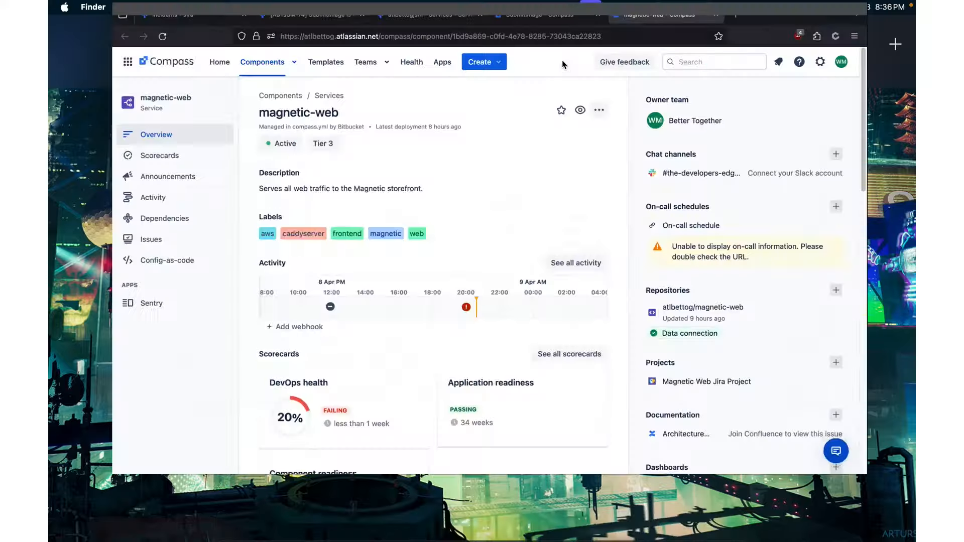
pyautogui.click(165, 15)
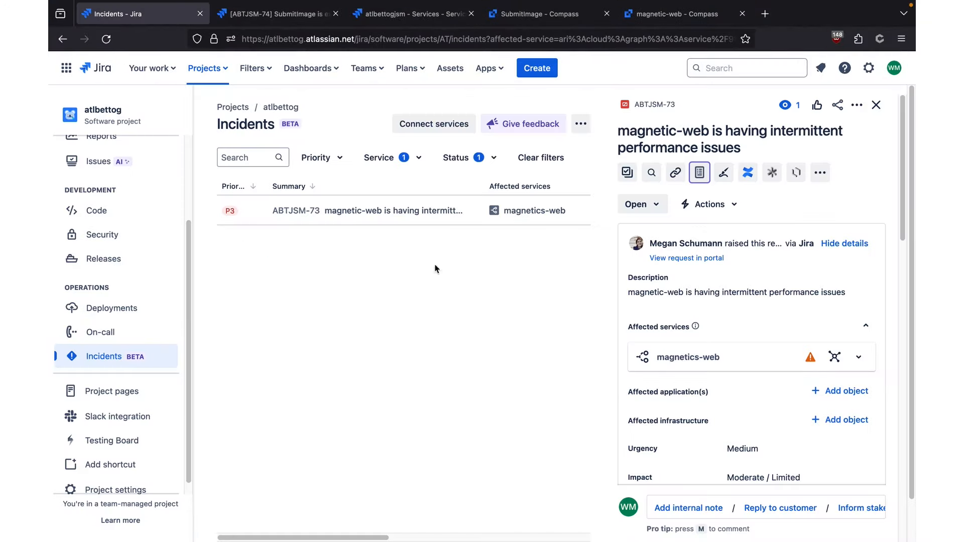
pyautogui.click(541, 157)
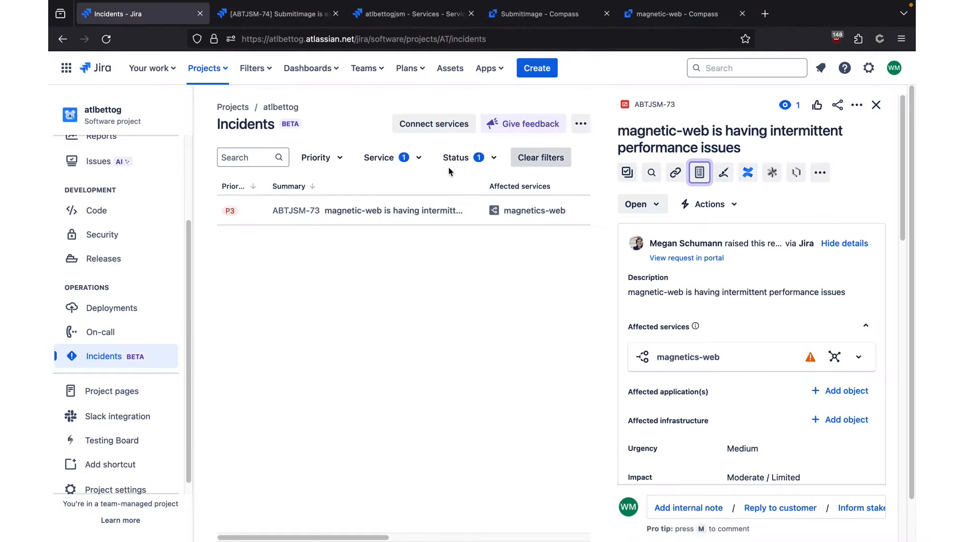
pyautogui.click(396, 160)
pyautogui.click(400, 248)
pyautogui.click(457, 158)
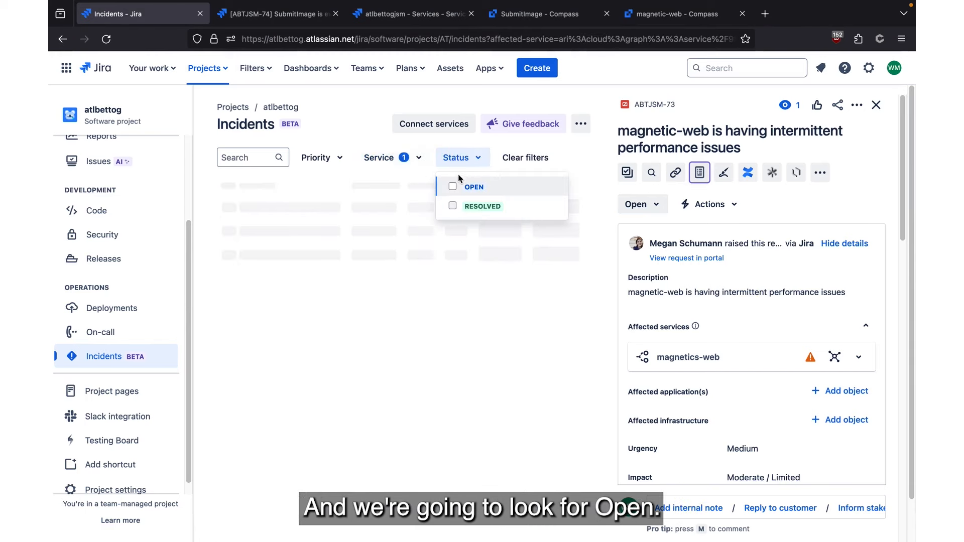
pyautogui.click(466, 186)
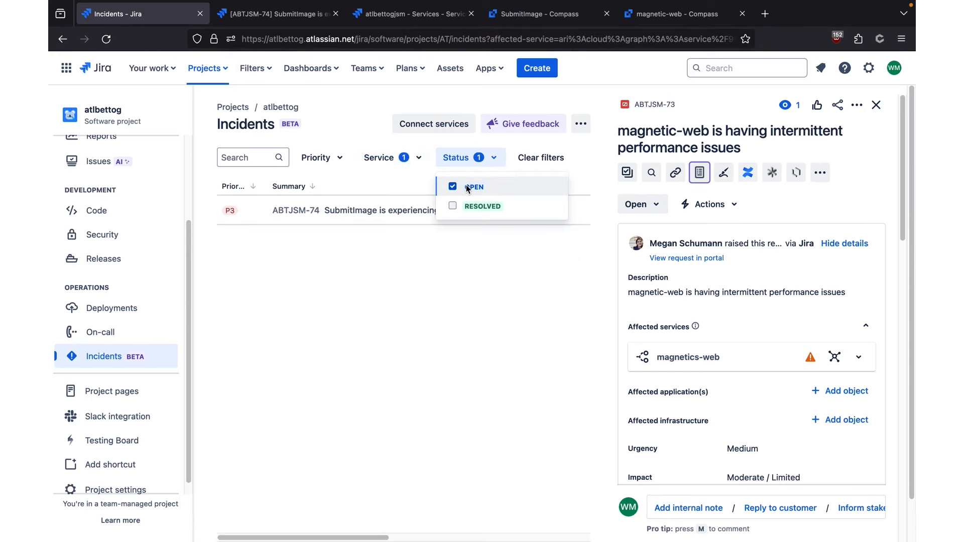
# - Open incident ABTJSM-74, check its details and comments for new replies, and close it again
pyautogui.click(877, 105)
pyautogui.click(381, 211)
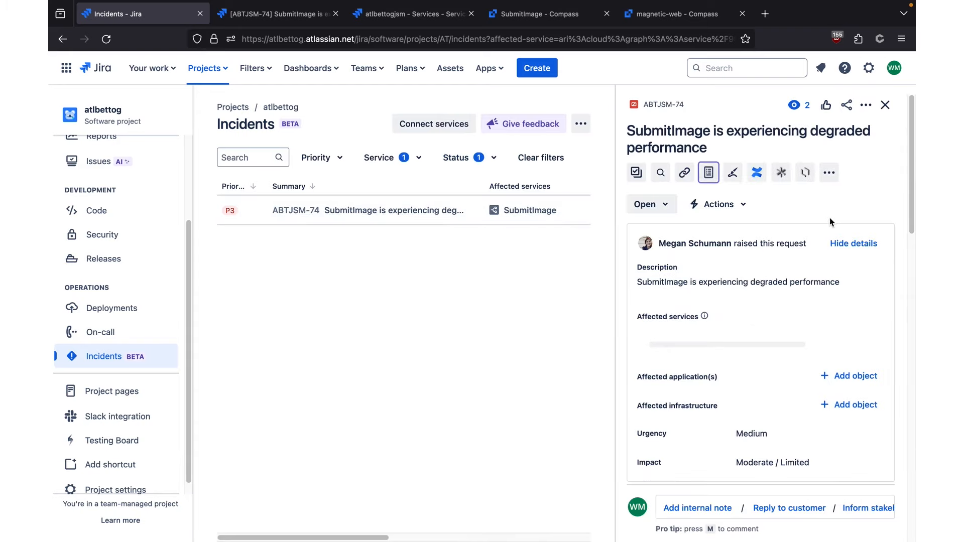
pyautogui.scroll(-4, 829, 220)
pyautogui.scroll(-7, 829, 222)
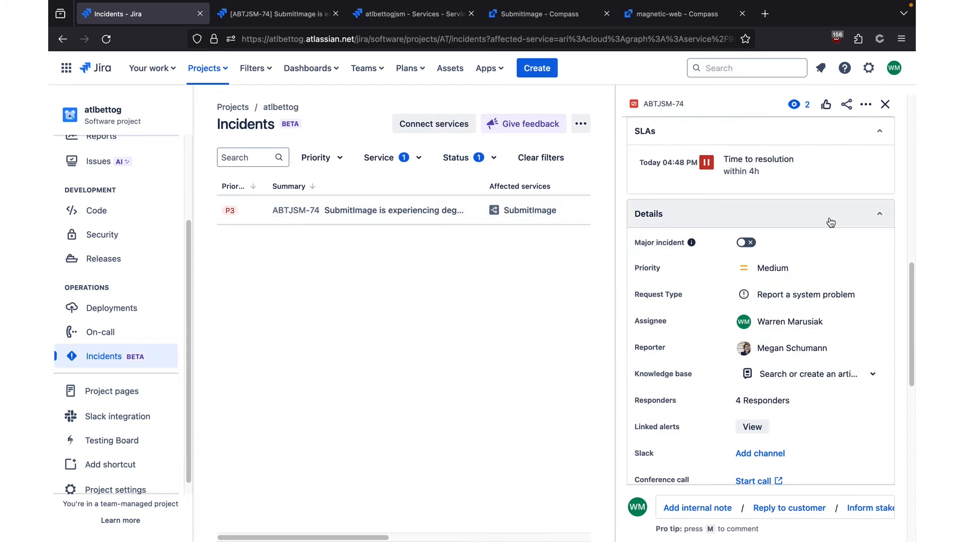
pyautogui.scroll(-8, 831, 222)
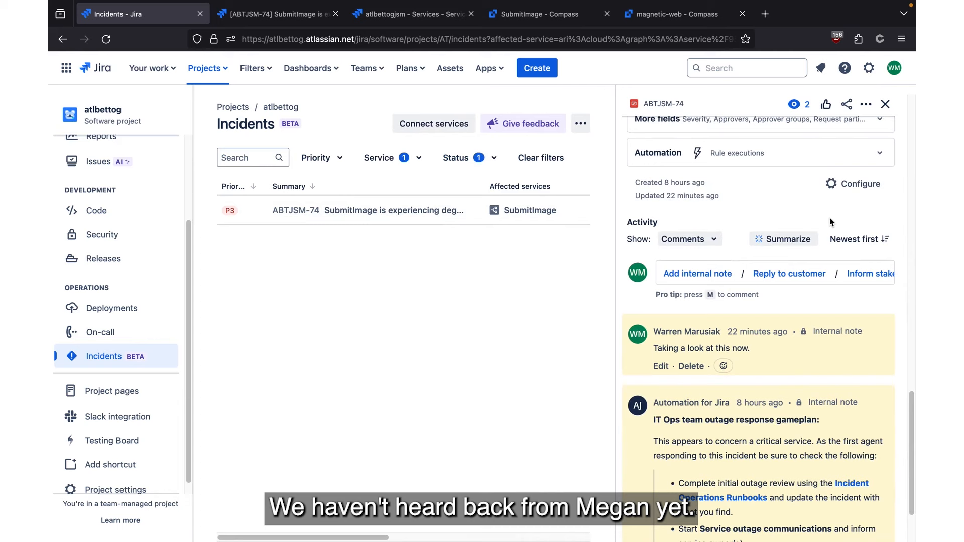
pyautogui.scroll(15, 830, 217)
pyautogui.click(885, 103)
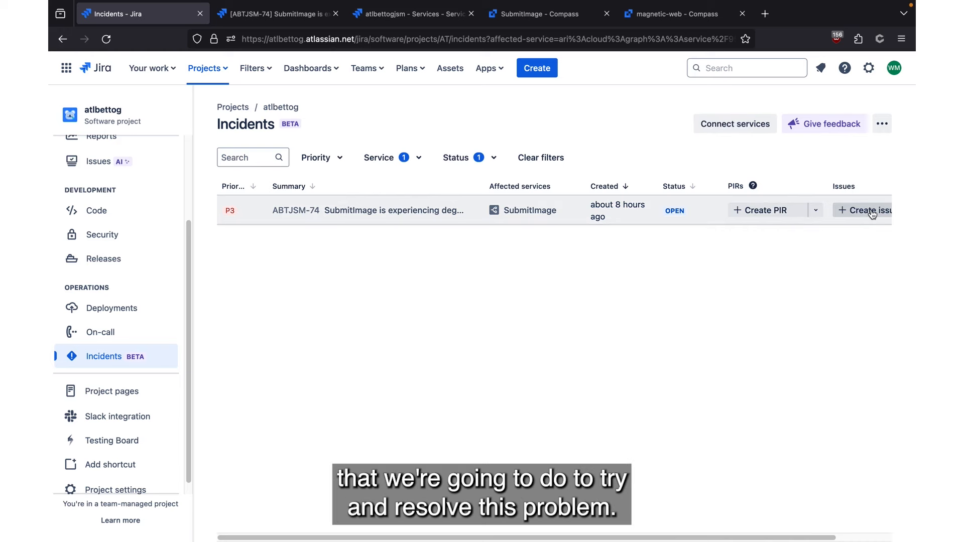
# - Start a follow-up task for incident ABTJSM-74 and set its initial status to In Progress
pyautogui.click(872, 211)
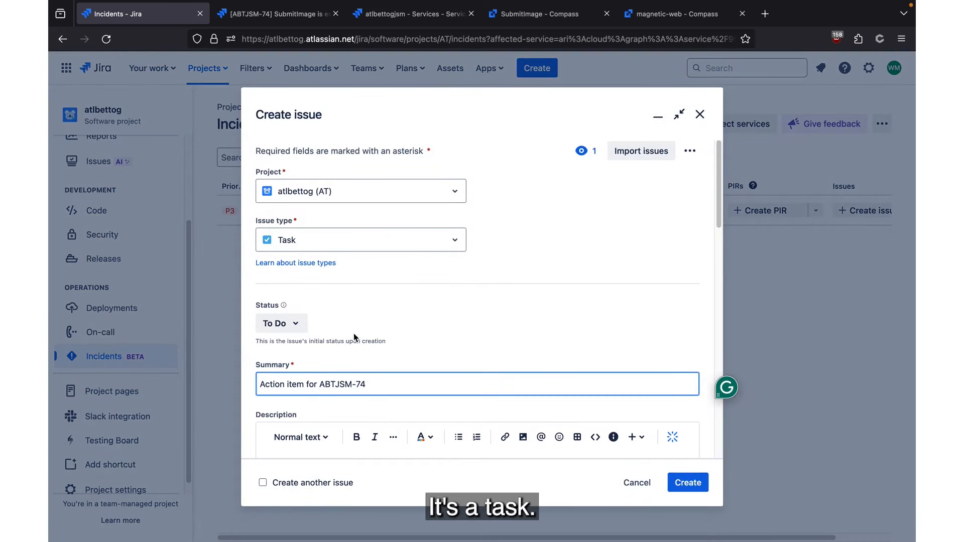
pyautogui.click(279, 323)
pyautogui.click(283, 353)
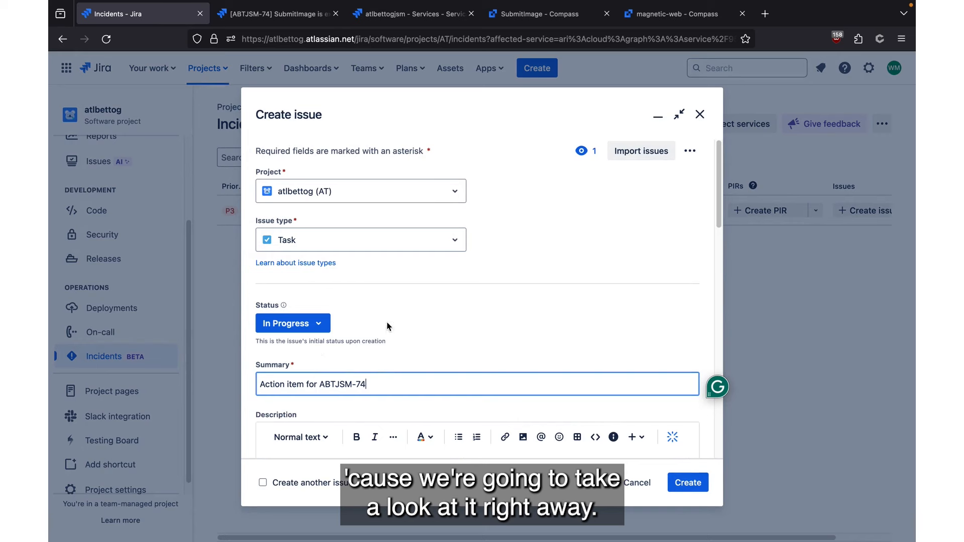
# - Insert the line "This incident is for root causing the problem." above the incident summary in the task's description
pyautogui.scroll(-3, 458, 302)
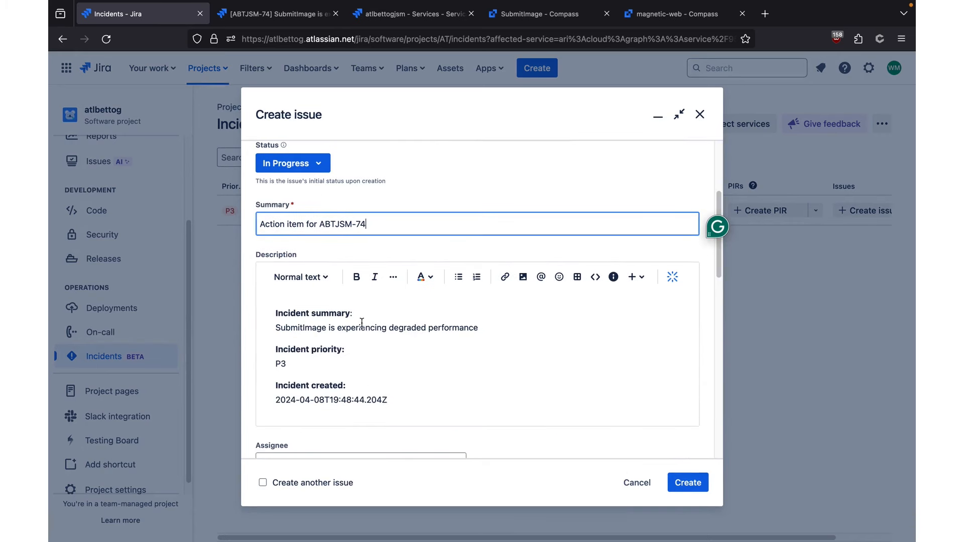
pyautogui.click(377, 319)
pyautogui.scroll(-2, 377, 319)
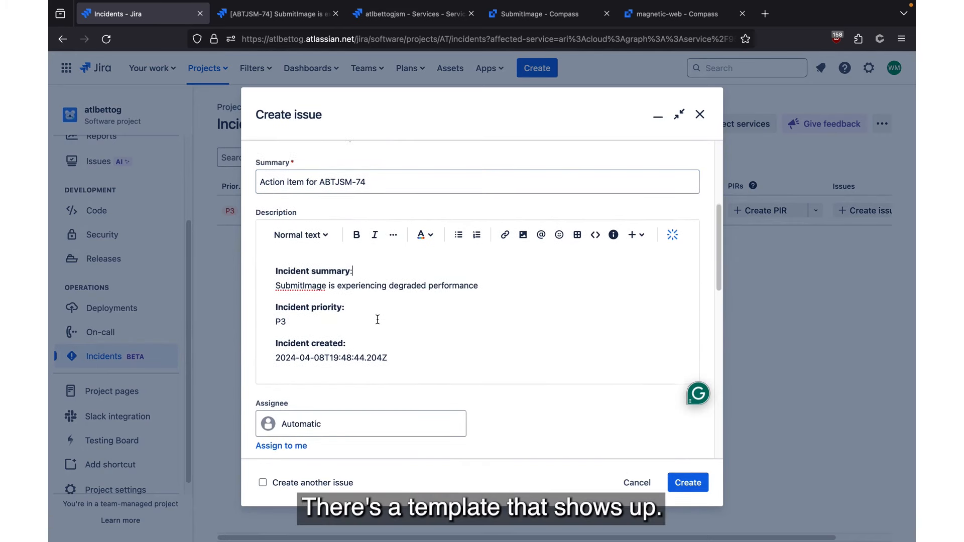
pyautogui.click(277, 270)
pyautogui.press('Return')
pyautogui.press('Up')
pyautogui.write('This incident is for root causing the problem.')
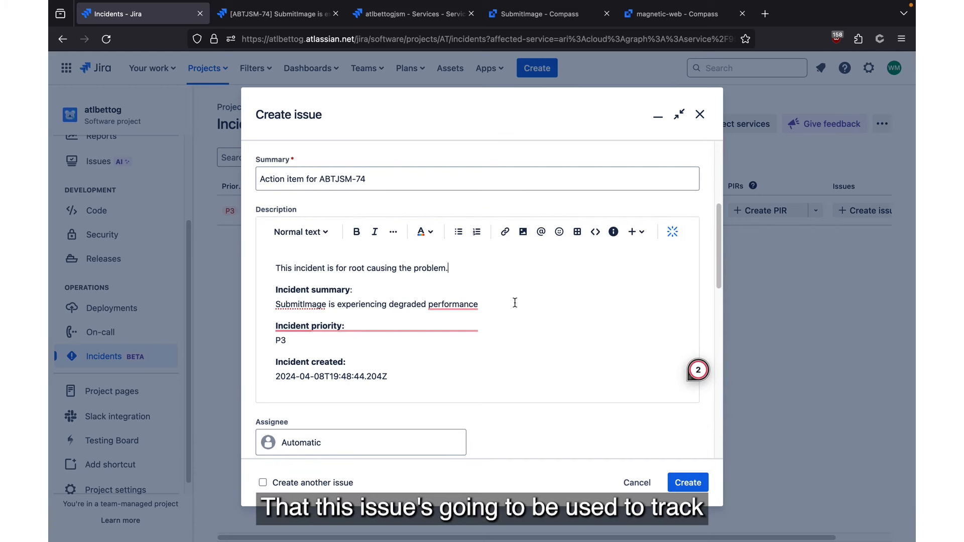
# - Assign the task to yourself and add it to the active sprint AT Sprint 1
pyautogui.scroll(-3, 515, 302)
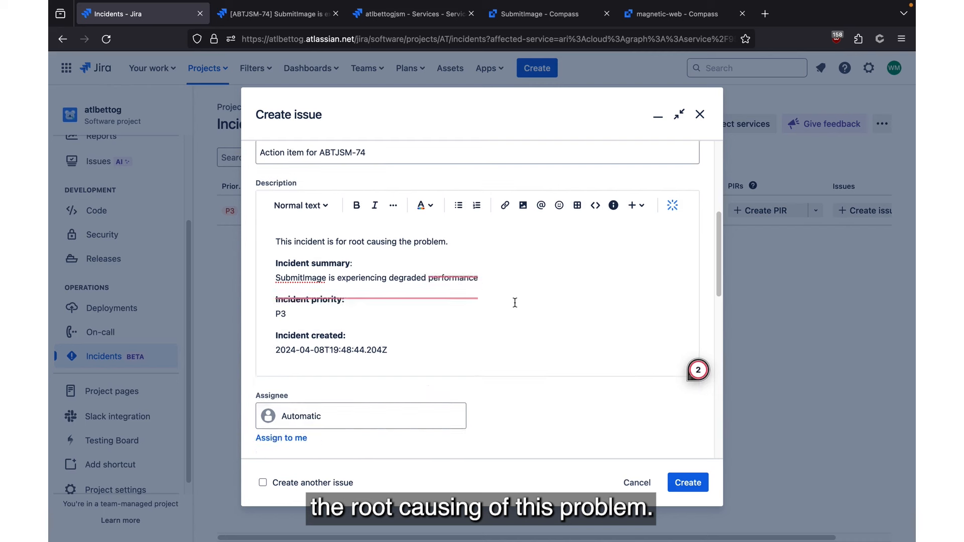
pyautogui.click(291, 358)
pyautogui.scroll(-2, 482, 355)
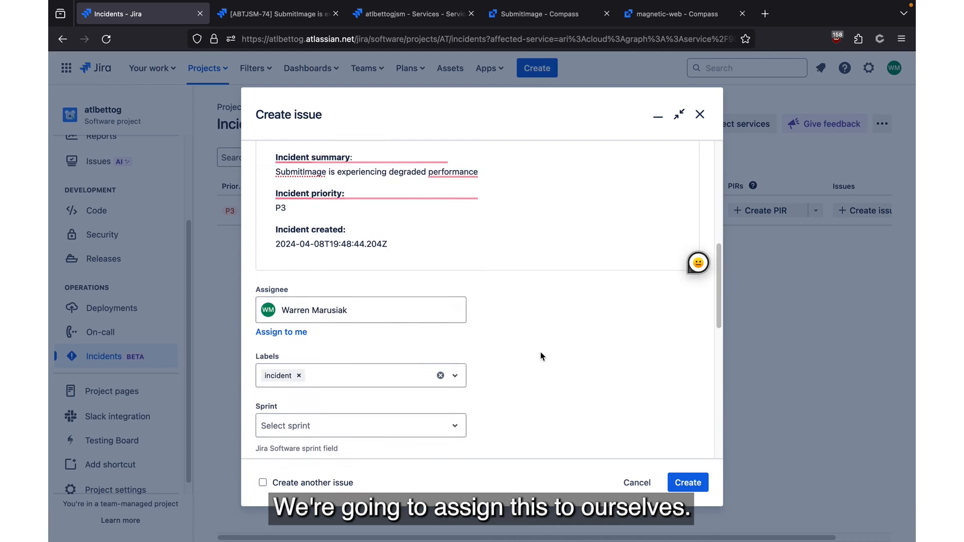
pyautogui.scroll(-2, 598, 337)
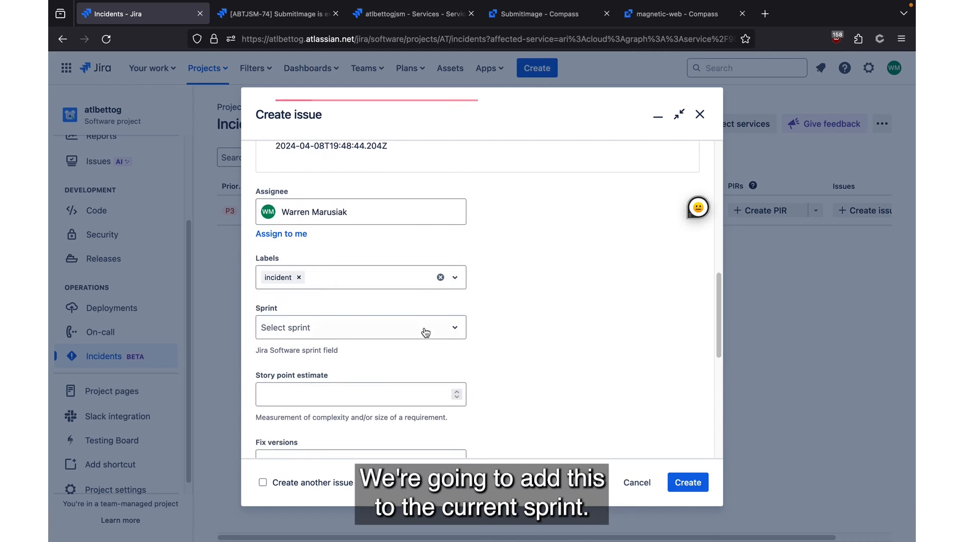
pyautogui.click(408, 332)
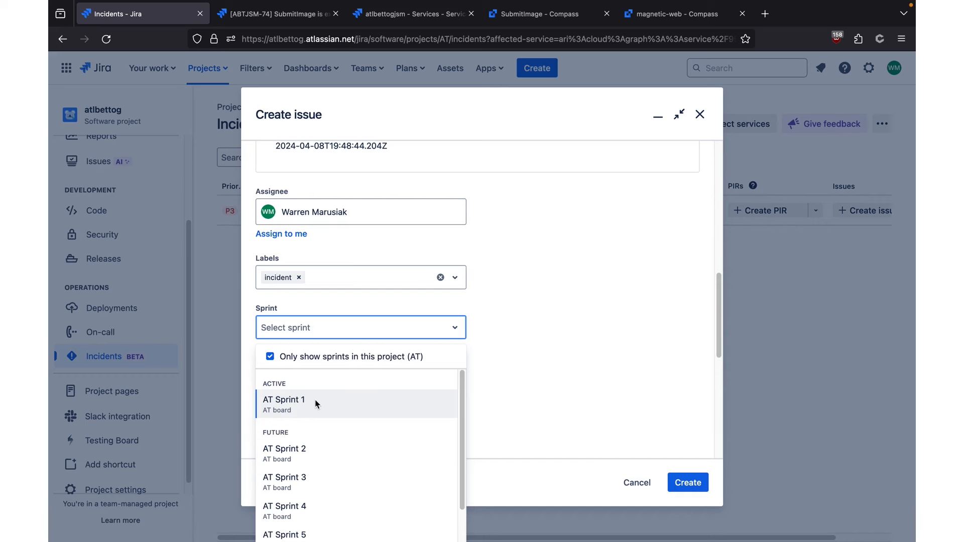
pyautogui.click(341, 401)
# - Set the task's priority to Medium, check its link to ABTJSM-74, and create the issue
pyautogui.scroll(-2, 556, 338)
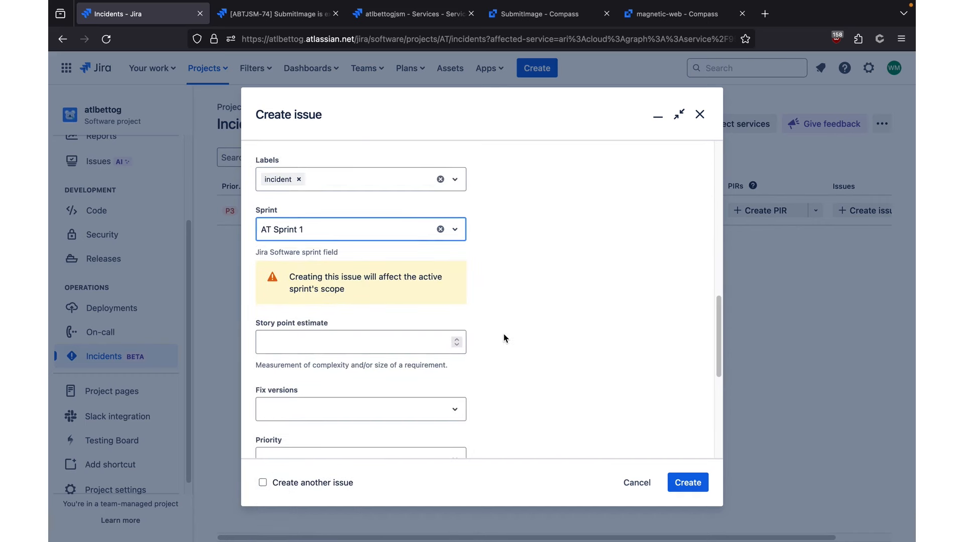
pyautogui.scroll(-2, 504, 338)
pyautogui.scroll(-1, 522, 329)
pyautogui.scroll(-1, 522, 328)
pyautogui.click(421, 308)
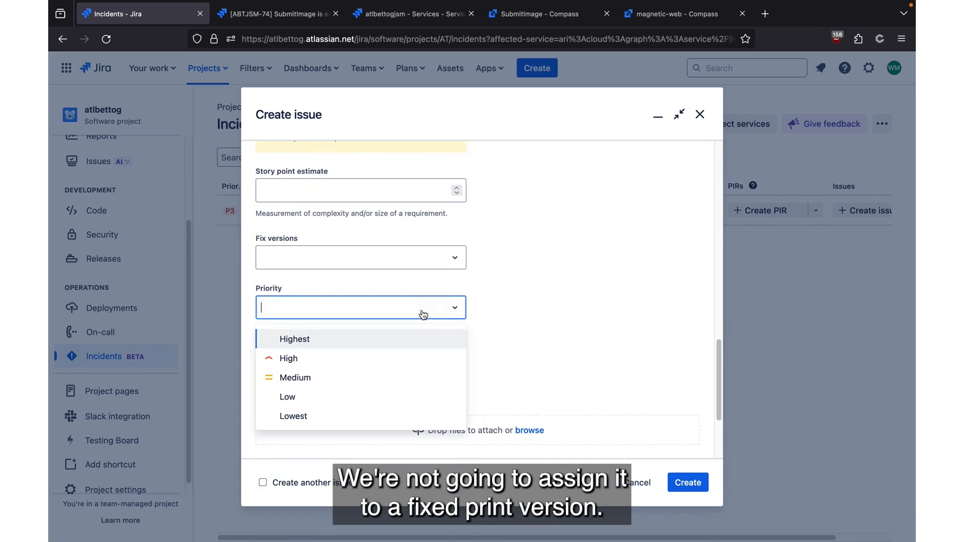
pyautogui.click(313, 385)
pyautogui.scroll(-3, 552, 372)
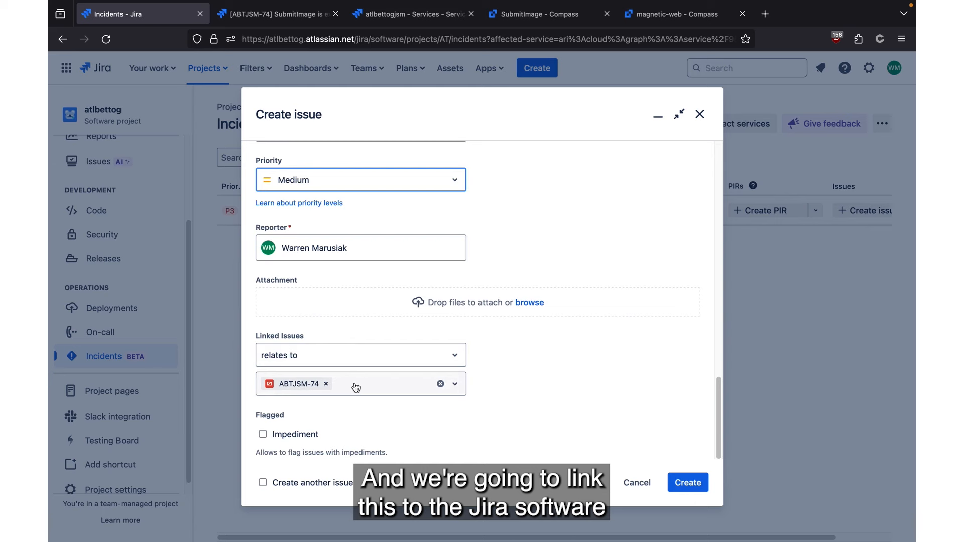
pyautogui.click(685, 487)
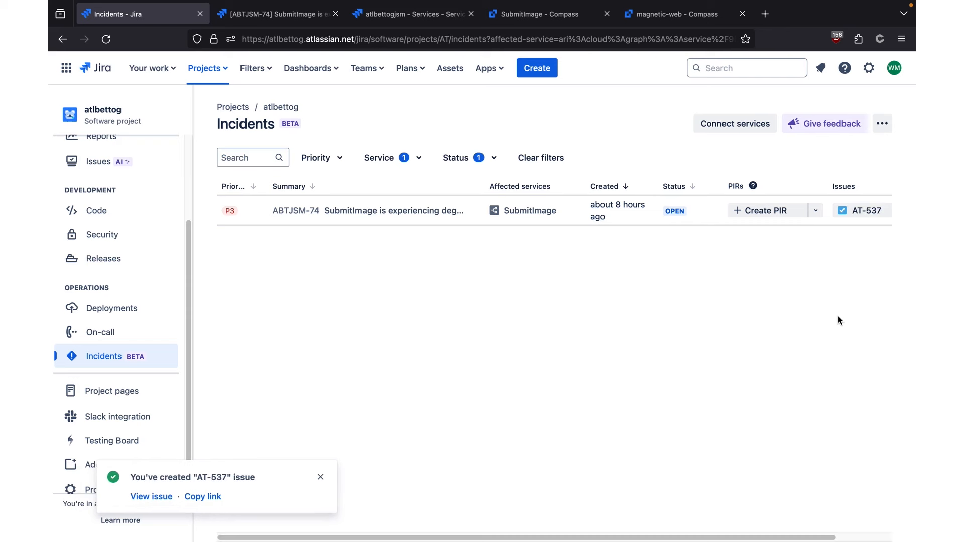
# - Open the follow-up task listed for ABTJSM-74 and review its linked incident, details and development options
pyautogui.click(866, 211)
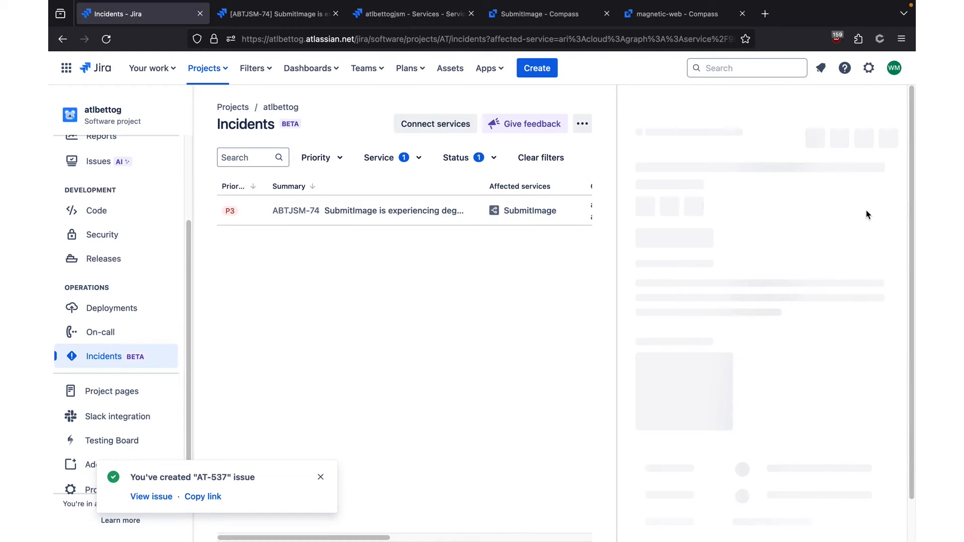
pyautogui.scroll(-5, 829, 251)
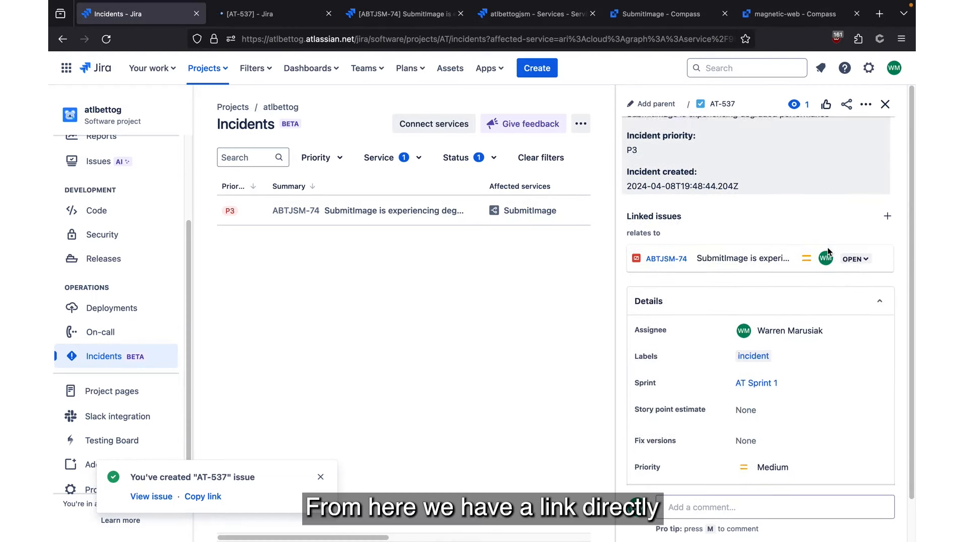
pyautogui.scroll(1, 829, 251)
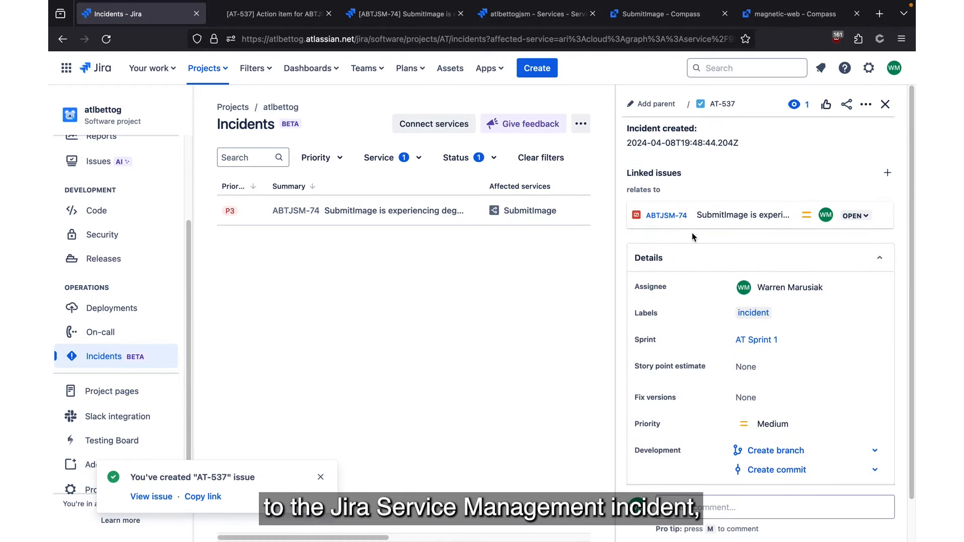
pyautogui.scroll(-6, 822, 267)
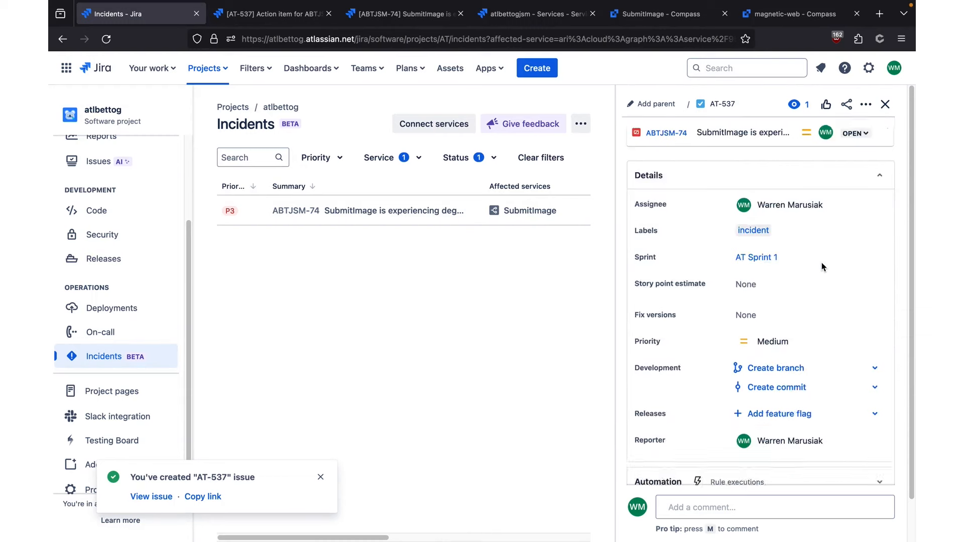
pyautogui.scroll(10, 822, 267)
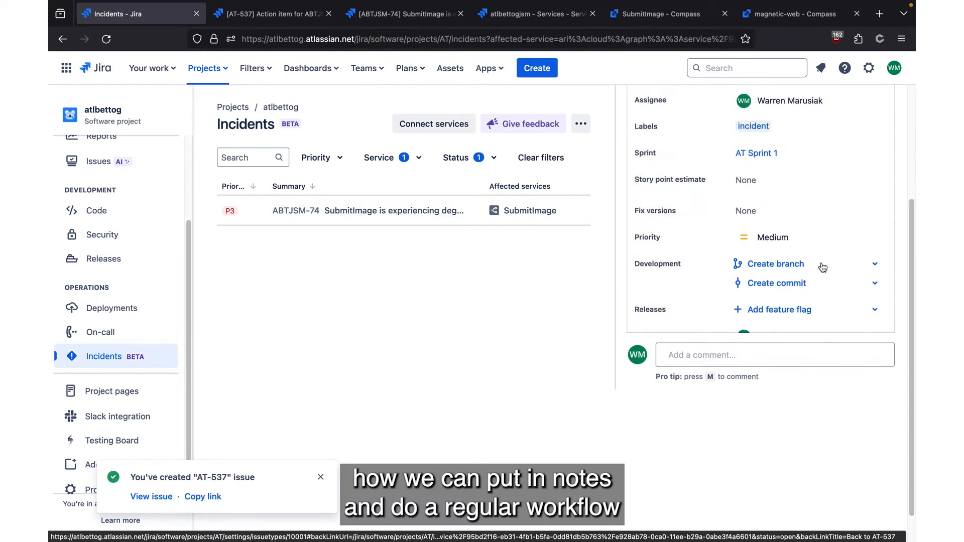
pyautogui.scroll(-1, 822, 231)
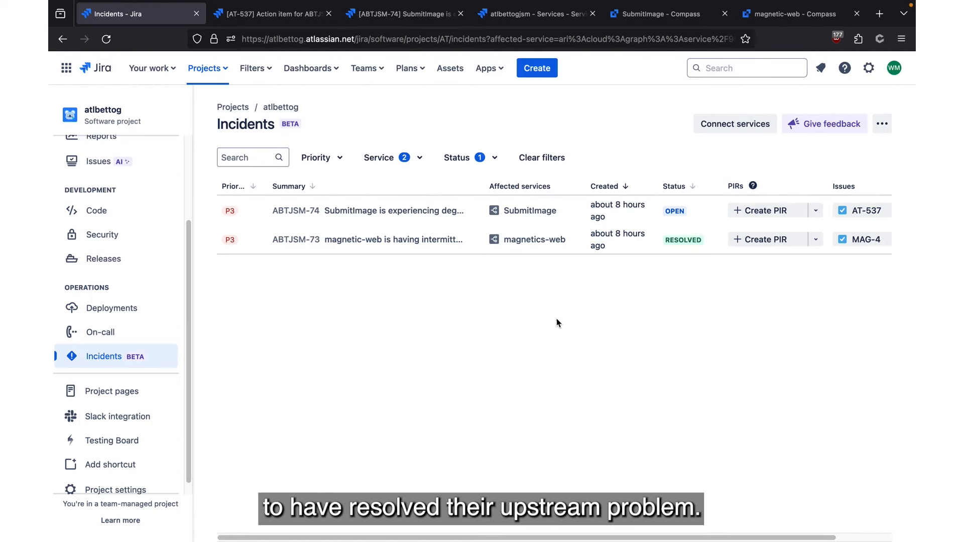
# - Open follow-up issues MAG-4 and AT-537 from the incidents list, check the status of each and close them again
pyautogui.click(865, 239)
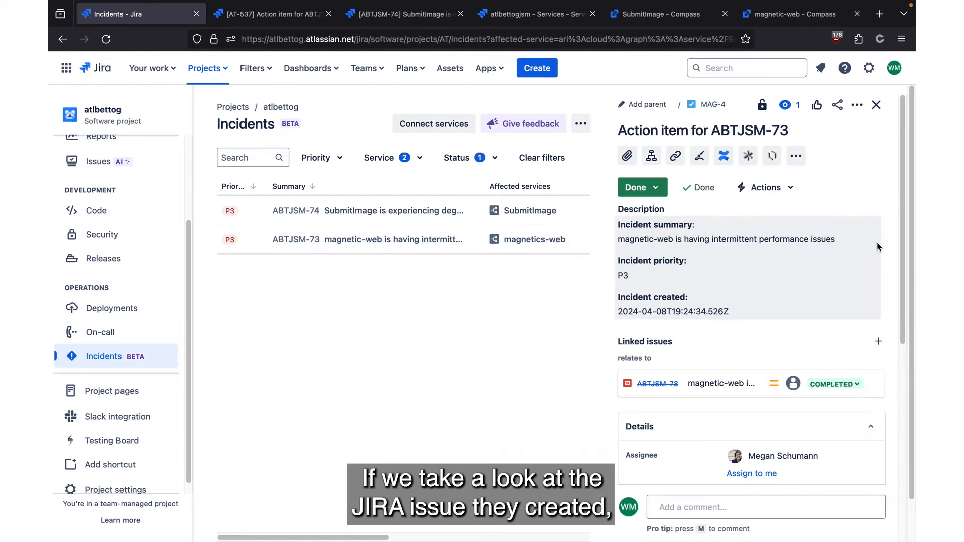
pyautogui.click(876, 104)
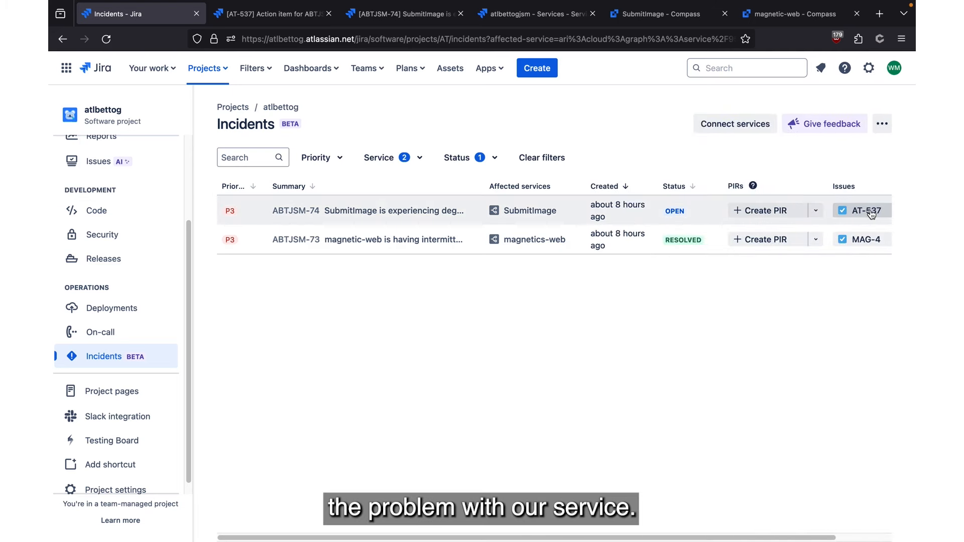
pyautogui.click(870, 211)
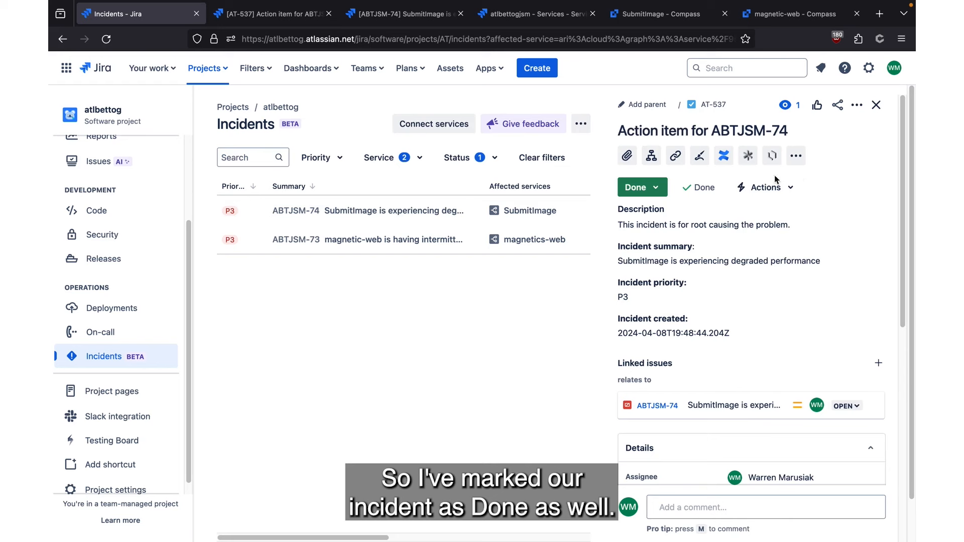
pyautogui.click(876, 105)
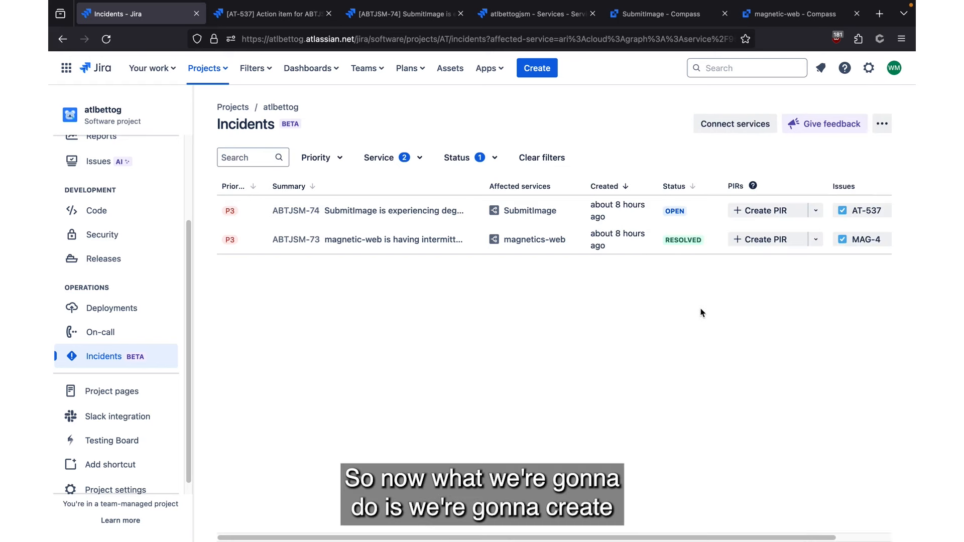
# - Start a post-incident review for ABTJSM-74 with the summary "Upstream failure of magnetic-web caused SubmitImage to have degraded performance"
pyautogui.click(778, 211)
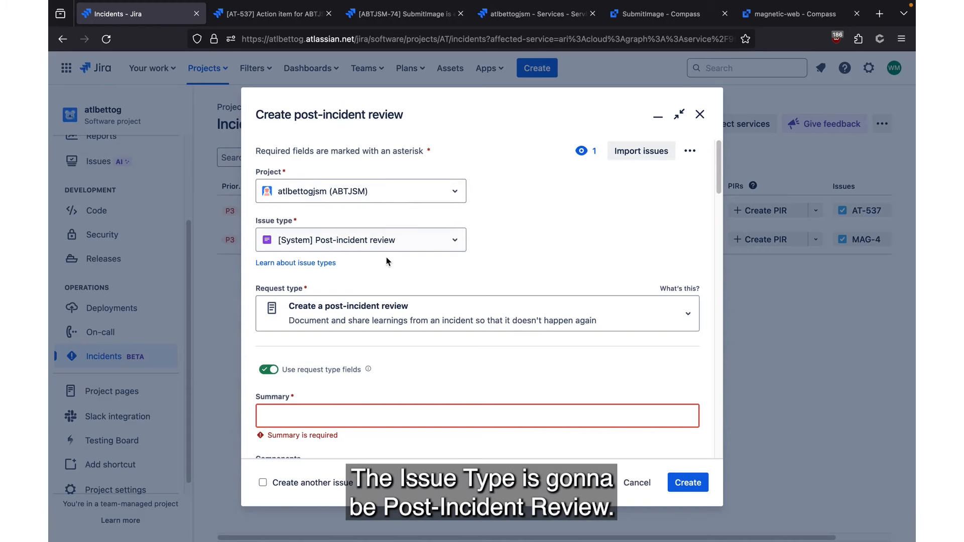
pyautogui.scroll(-1, 552, 253)
pyautogui.click(406, 406)
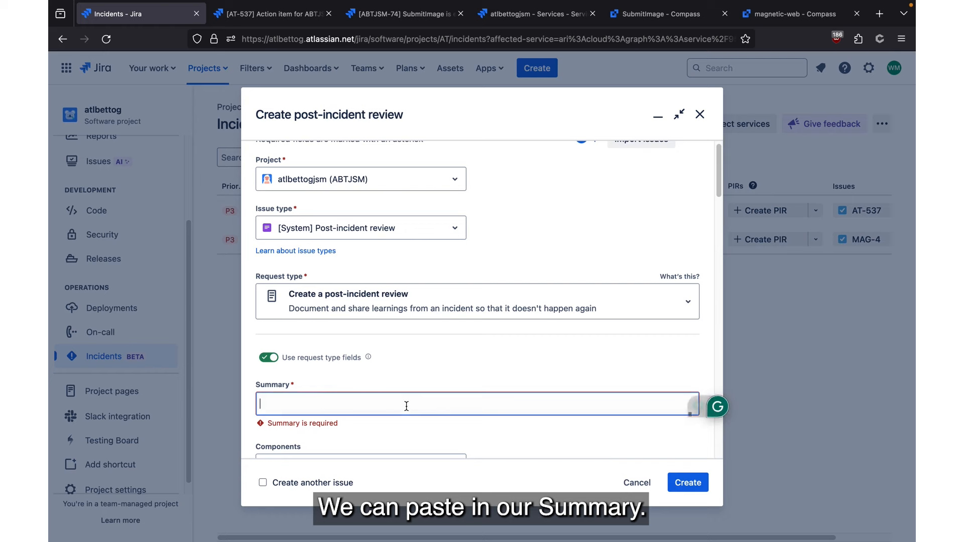
pyautogui.write('Upstream failure of magnetic-web caused SubmitImage to have degraded performance')
# - Look over the review's description template and linked incident, and assign the review to yourself
pyautogui.scroll(-10, 406, 406)
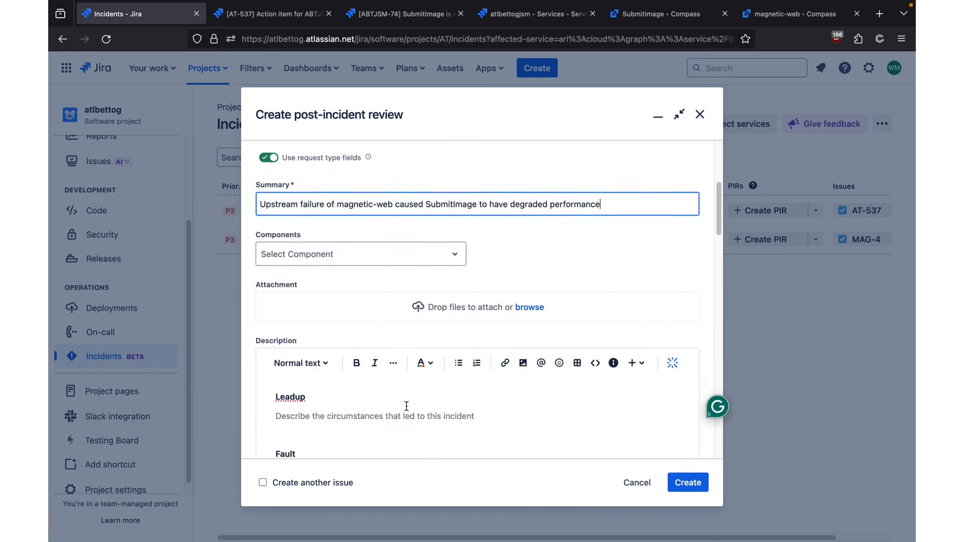
pyautogui.scroll(-4, 406, 405)
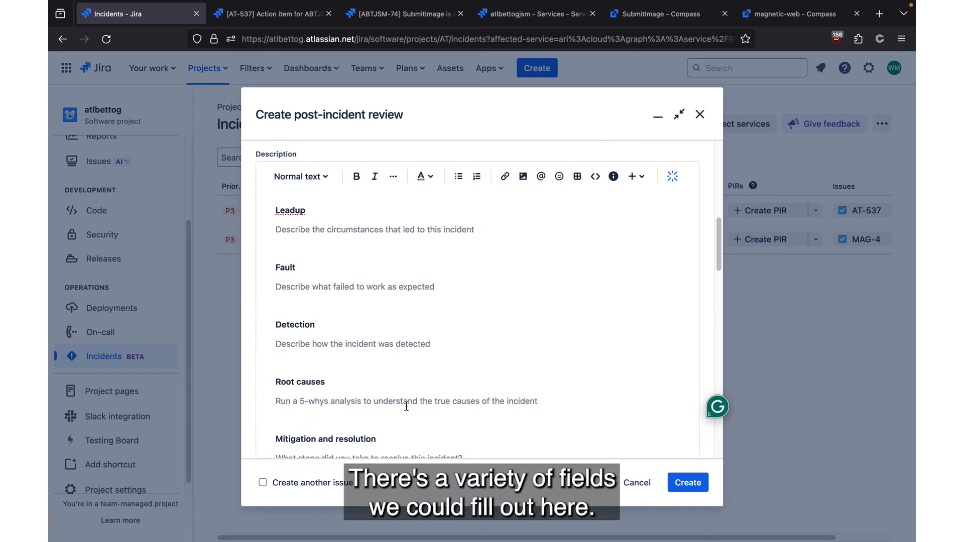
pyautogui.scroll(-2, 406, 406)
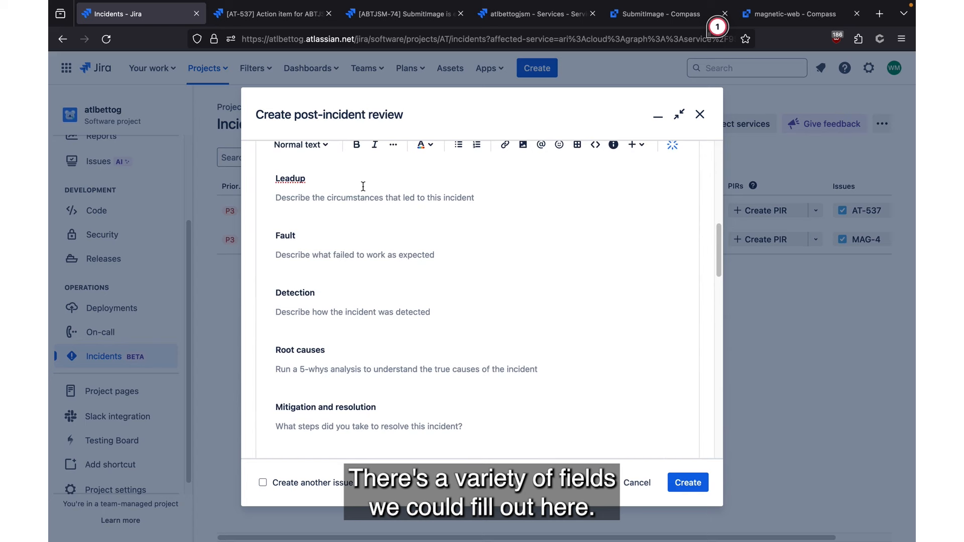
pyautogui.scroll(-10, 346, 270)
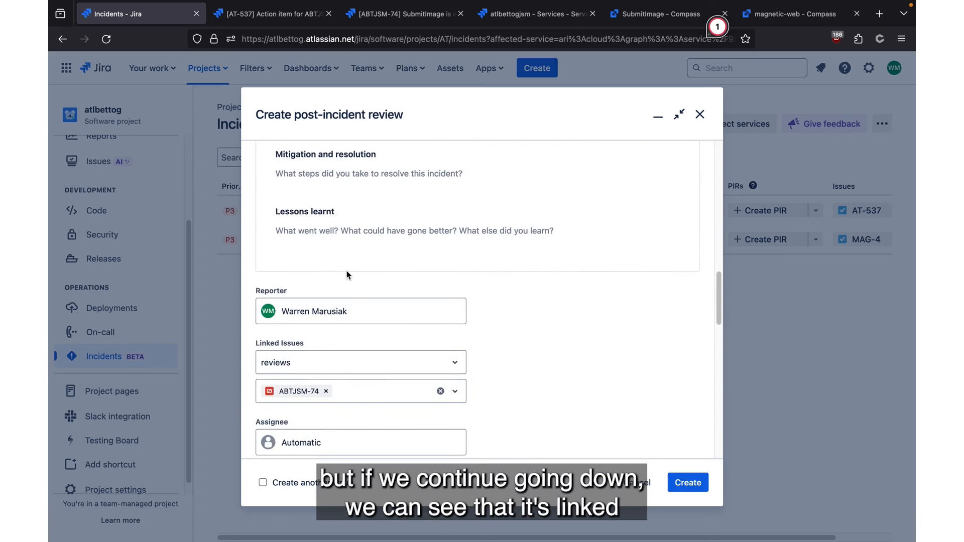
pyautogui.scroll(-1, 346, 271)
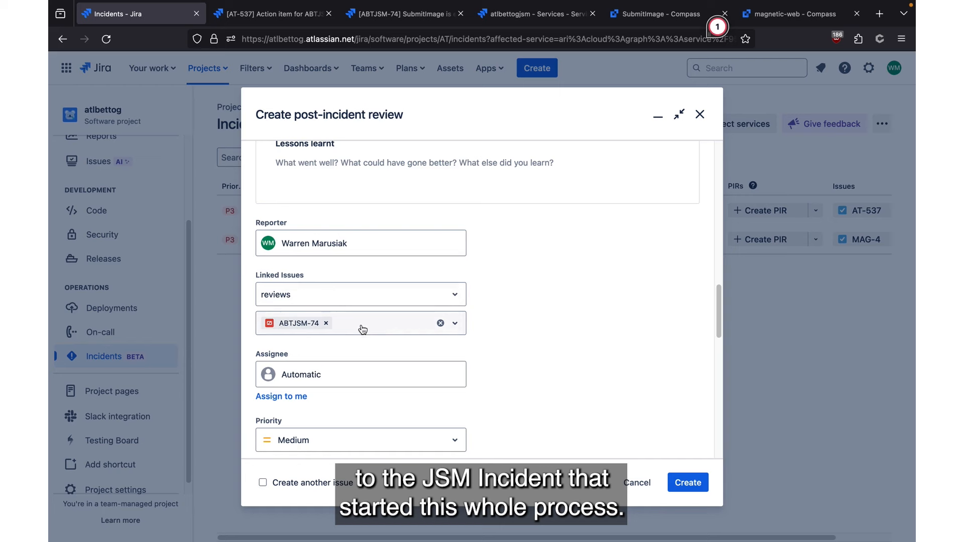
pyautogui.click(303, 397)
pyautogui.scroll(-1, 507, 336)
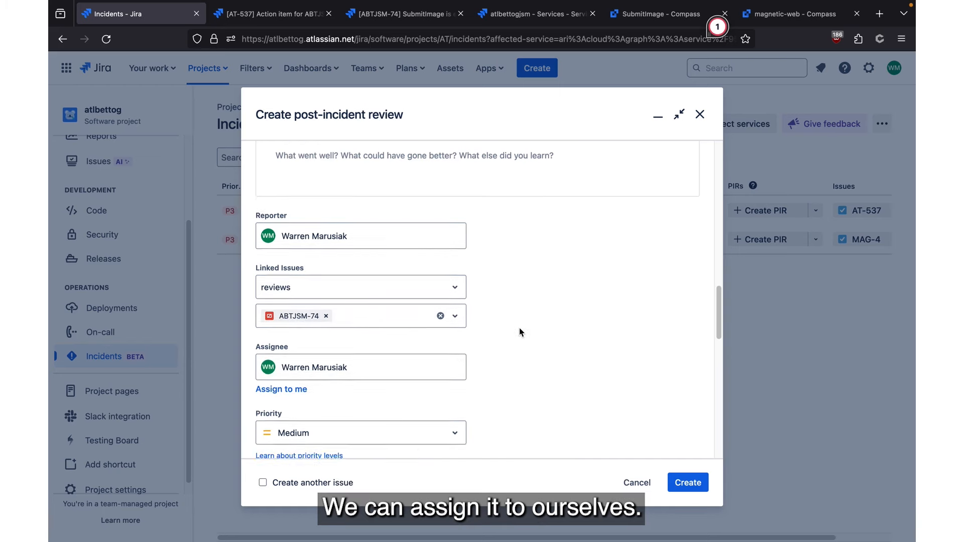
# - Set the post-incident review's urgency to Medium and its impact to Moderate / Limited
pyautogui.scroll(-5, 520, 332)
pyautogui.scroll(-4, 516, 321)
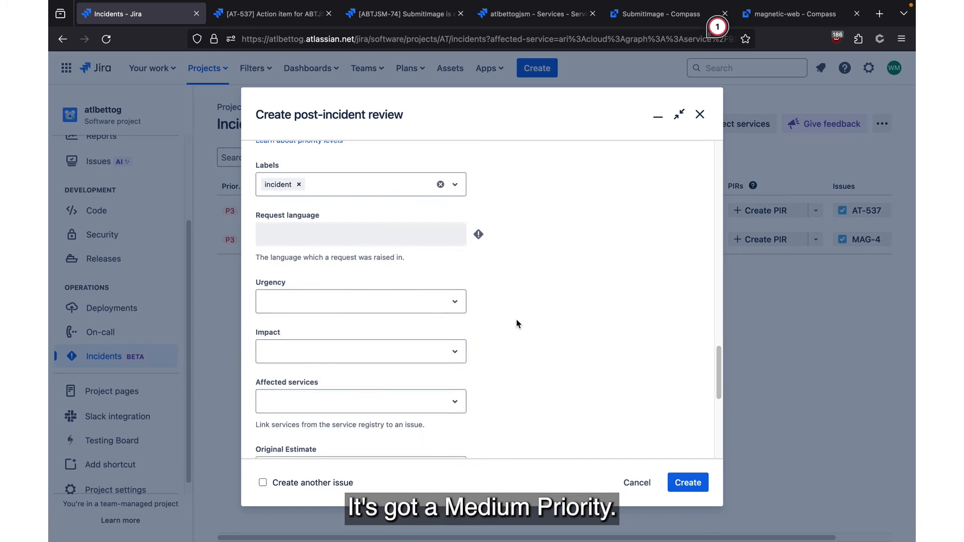
pyautogui.scroll(-1, 502, 317)
pyautogui.click(439, 282)
pyautogui.click(291, 357)
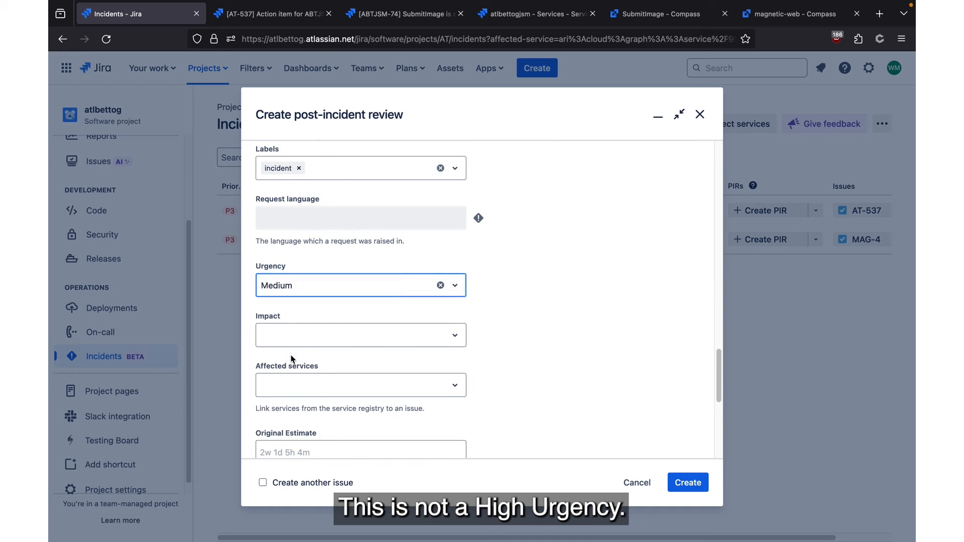
pyautogui.click(458, 337)
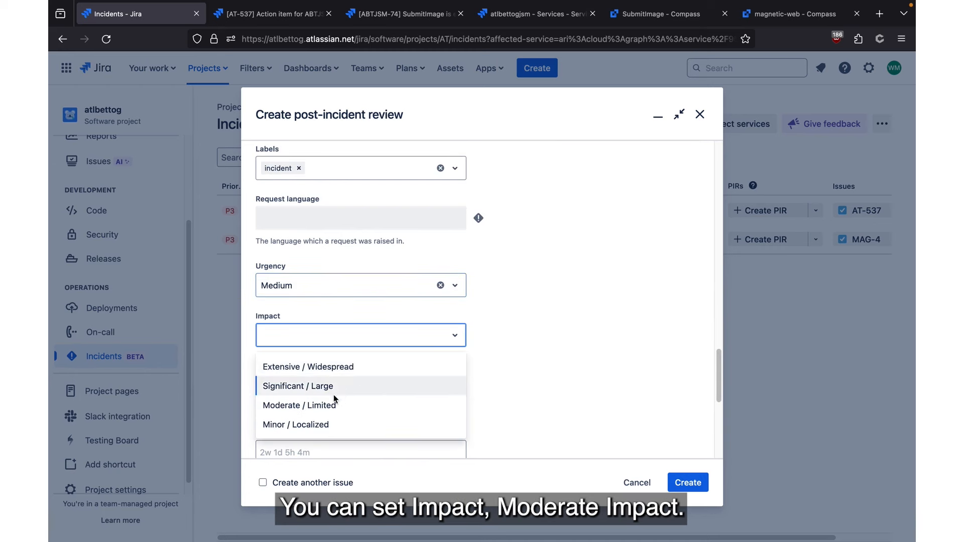
pyautogui.click(319, 408)
# - Add SubmitImage and magnetics-web as the affected services and create the post-incident review
pyautogui.scroll(-3, 565, 340)
pyautogui.click(453, 332)
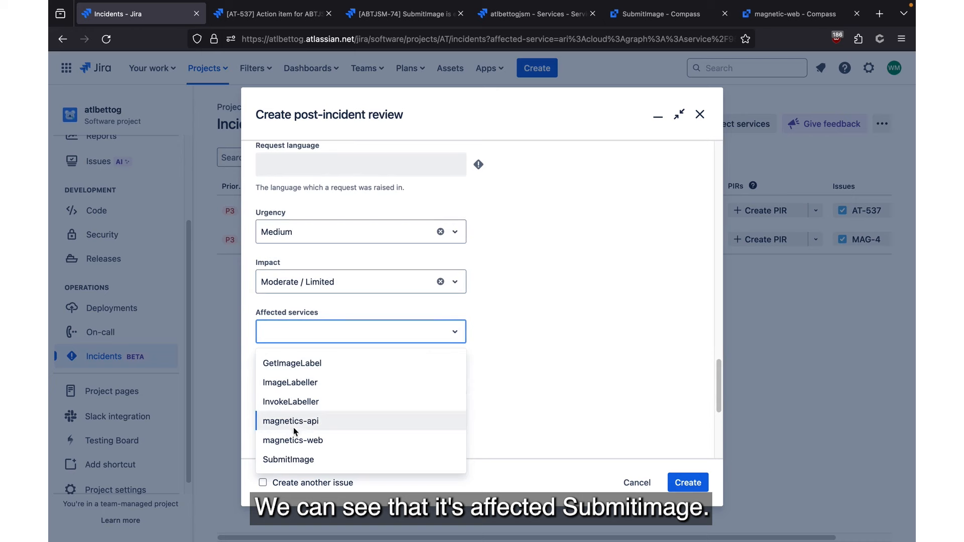
pyautogui.click(289, 460)
pyautogui.click(402, 331)
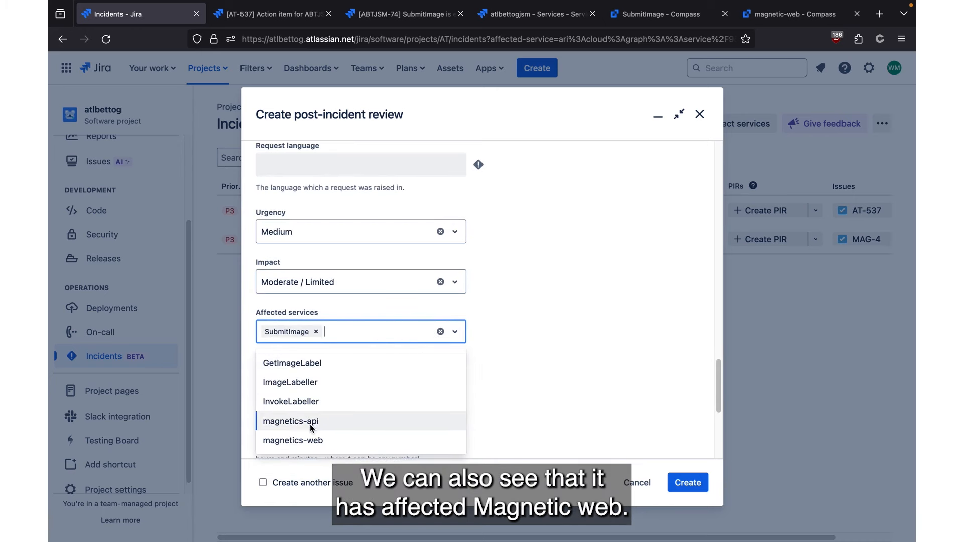
pyautogui.click(307, 442)
pyautogui.scroll(-5, 551, 341)
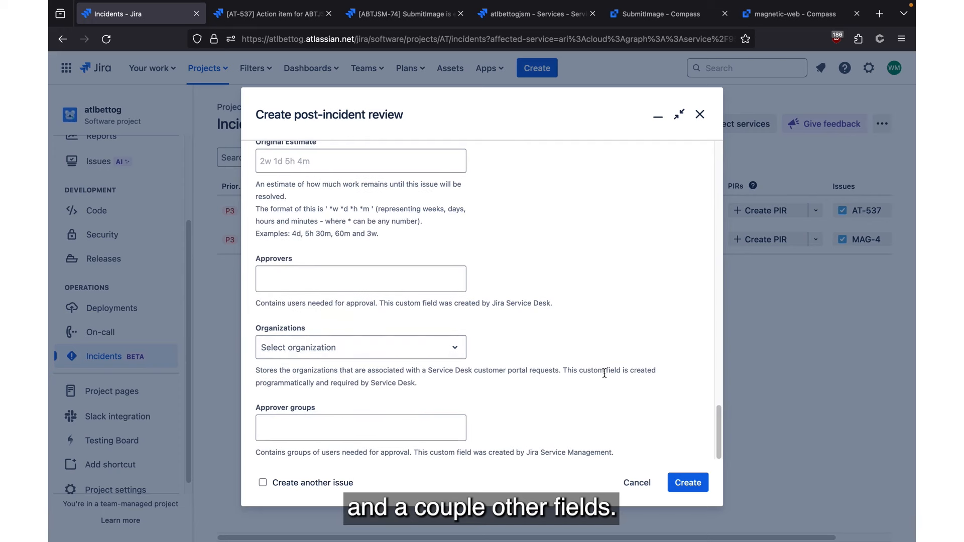
pyautogui.click(688, 483)
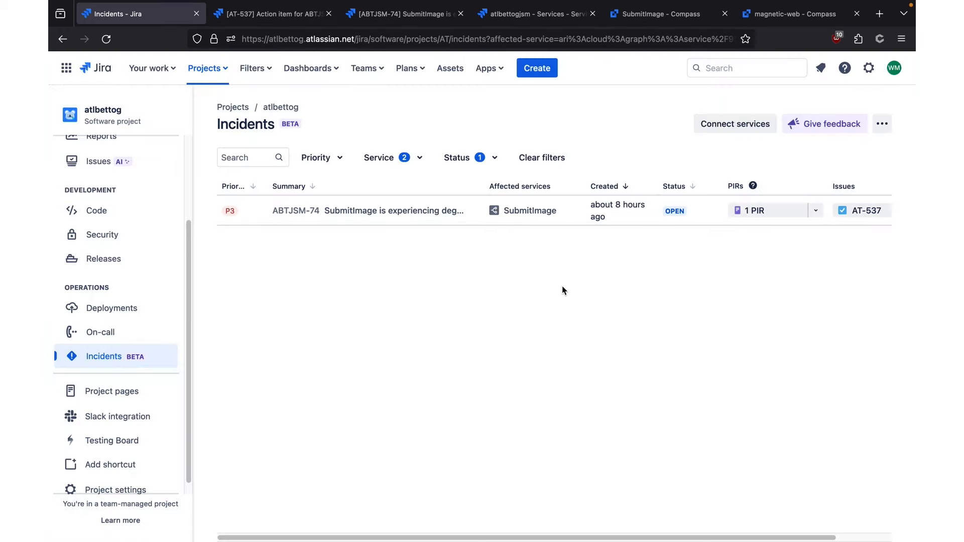
# - Open the new post-incident review of ABTJSM-74 and start a linked issue from it, keeping atlbettog (AT) as the project
pyautogui.click(759, 211)
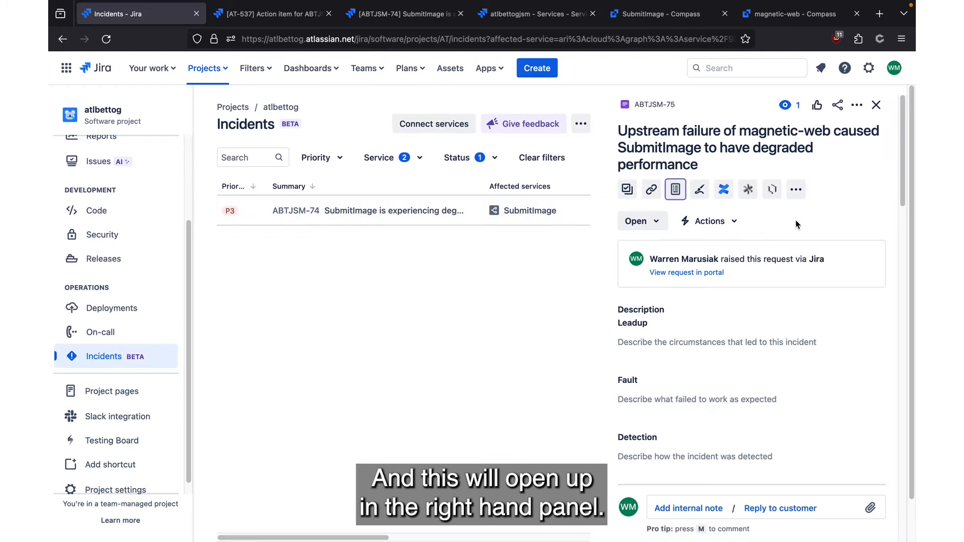
pyautogui.scroll(-7, 795, 225)
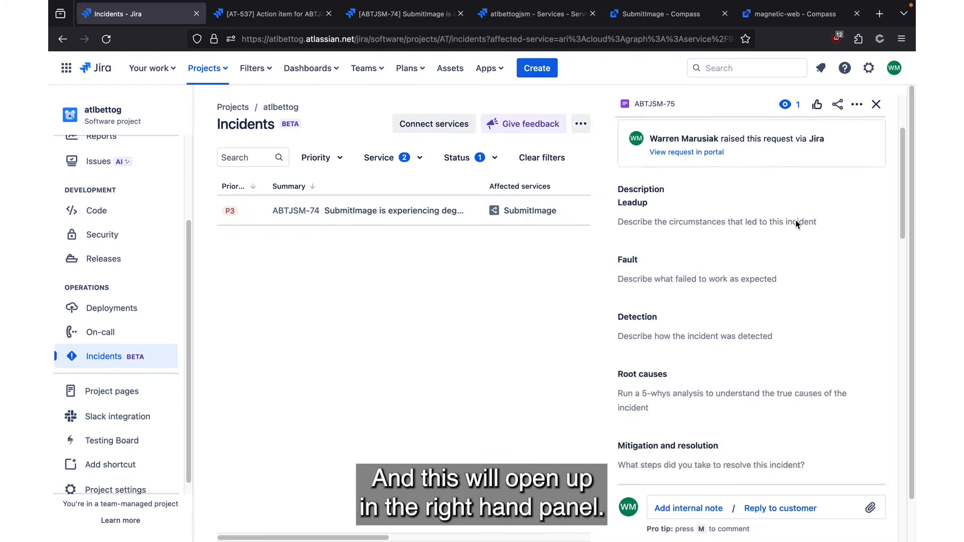
pyautogui.scroll(-3, 795, 224)
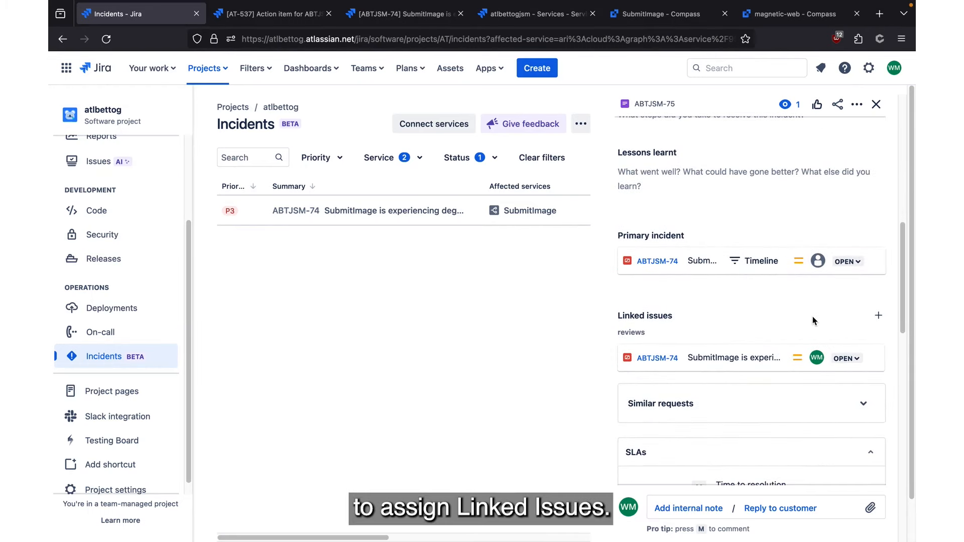
pyautogui.click(878, 319)
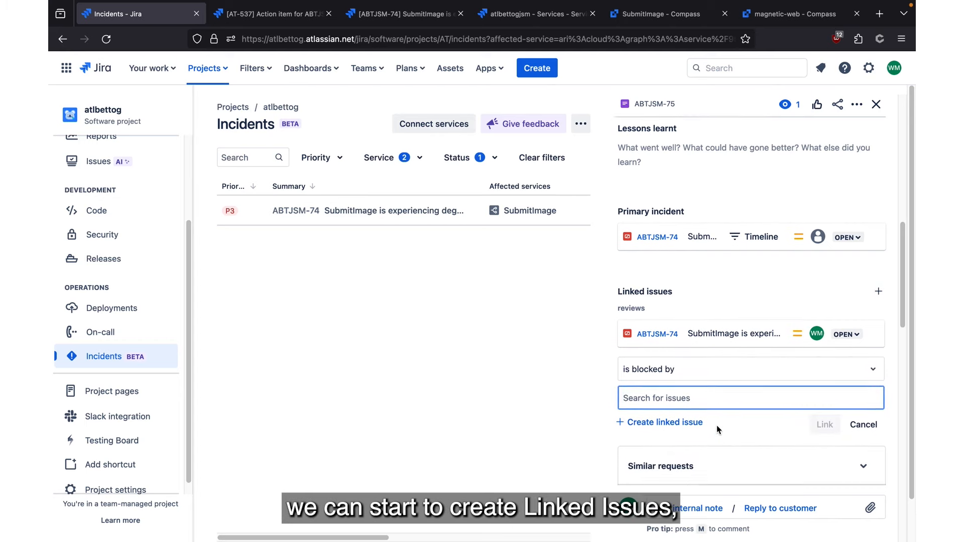
pyautogui.click(682, 422)
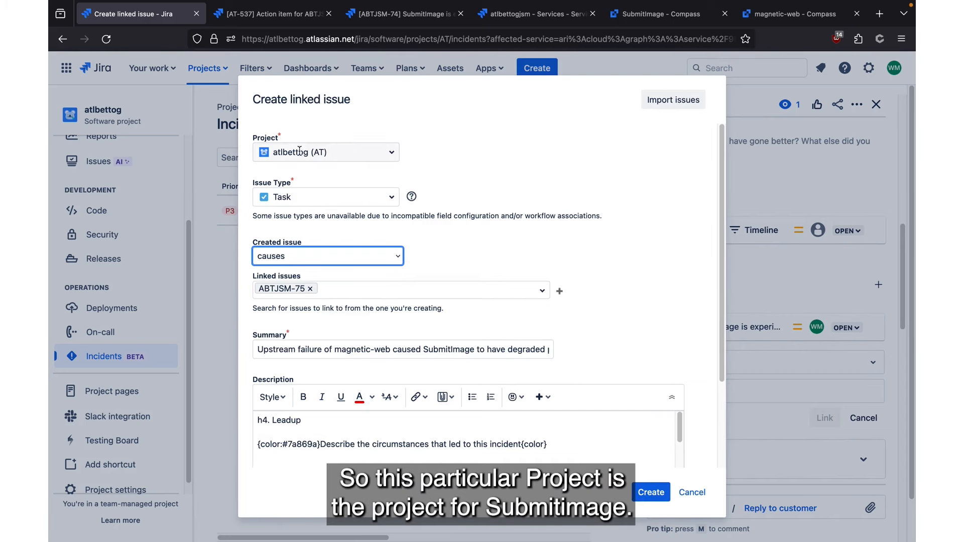
pyautogui.click(392, 157)
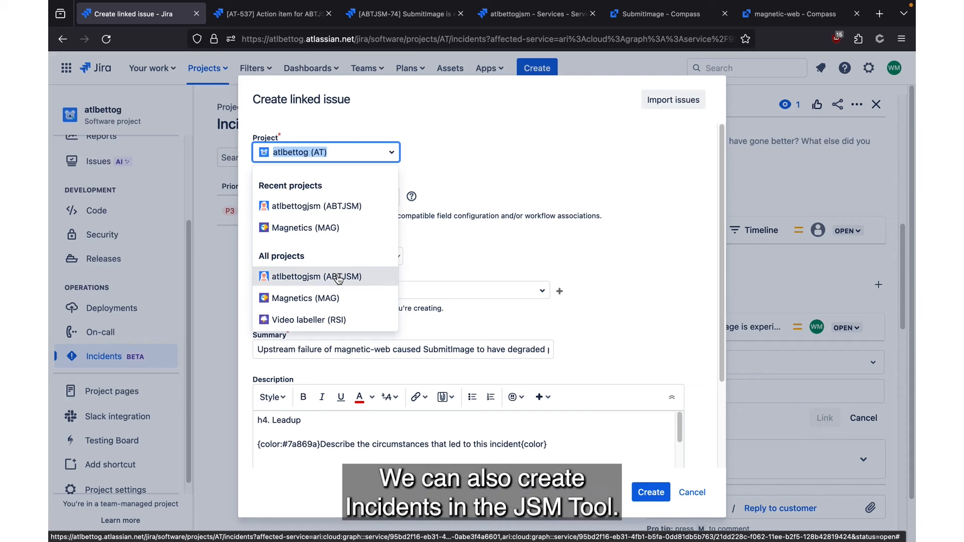
pyautogui.click(471, 160)
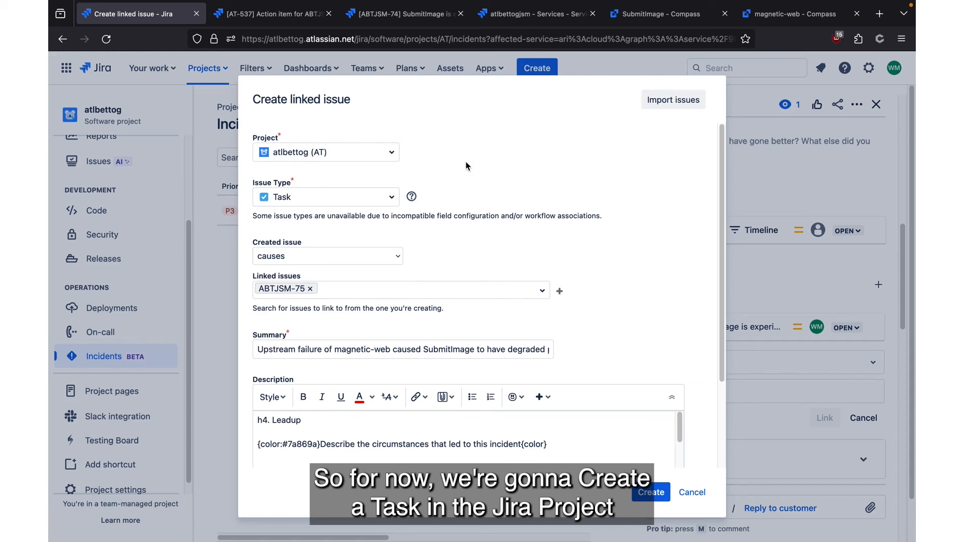
# - Create the linked task with the summary "Please add exception handling to SubmitImage if magnetic-web is experiencing degraded performance"
pyautogui.scroll(-3, 267, 214)
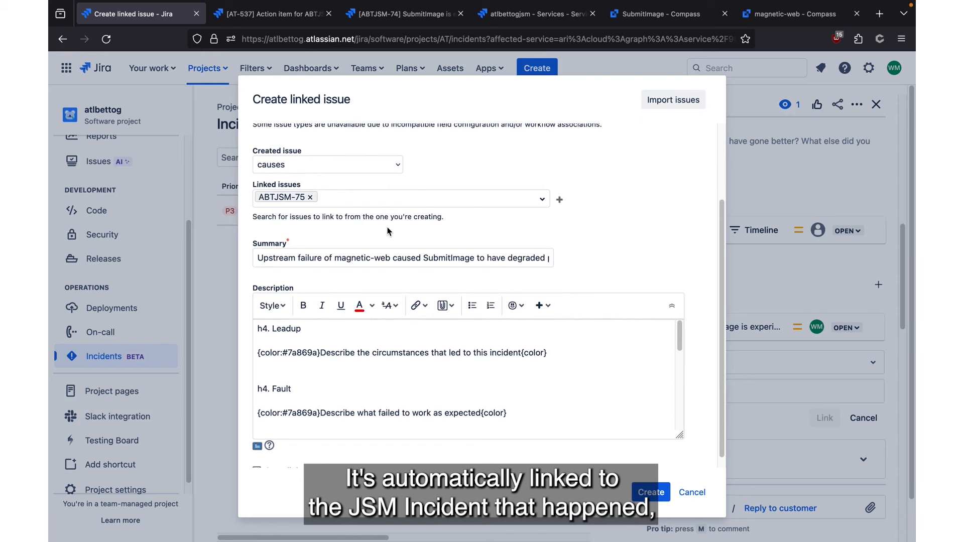
pyautogui.scroll(-1, 387, 231)
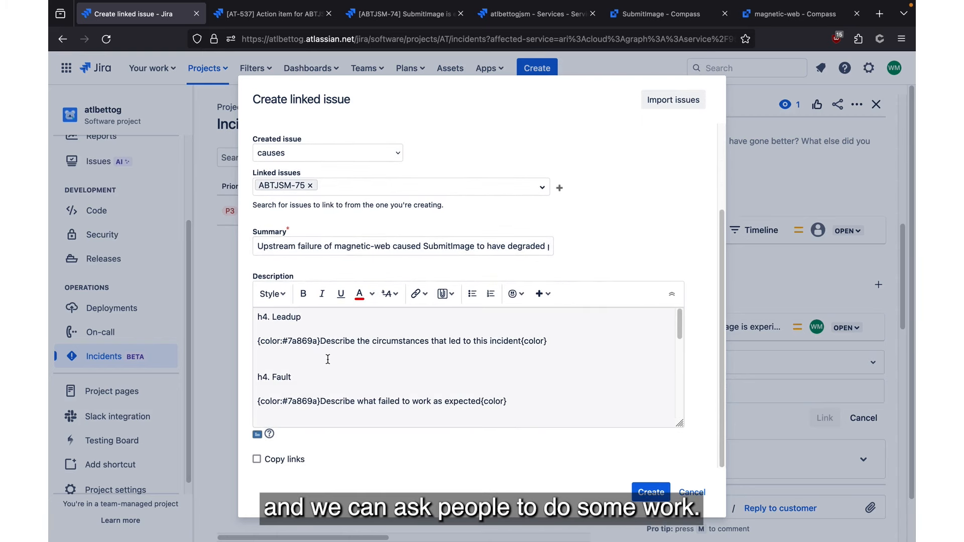
pyautogui.click(511, 403)
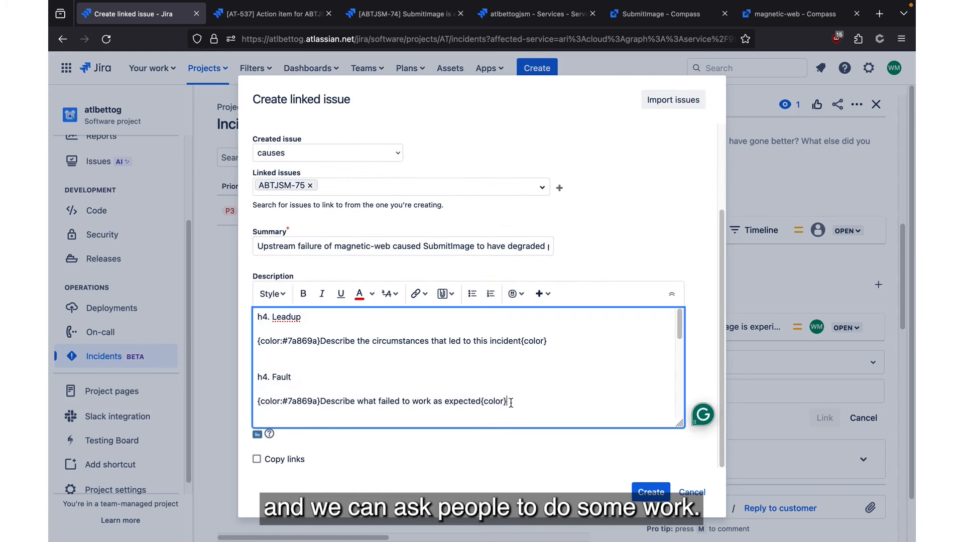
pyautogui.tripleClick(401, 246)
pyautogui.write('Please ')
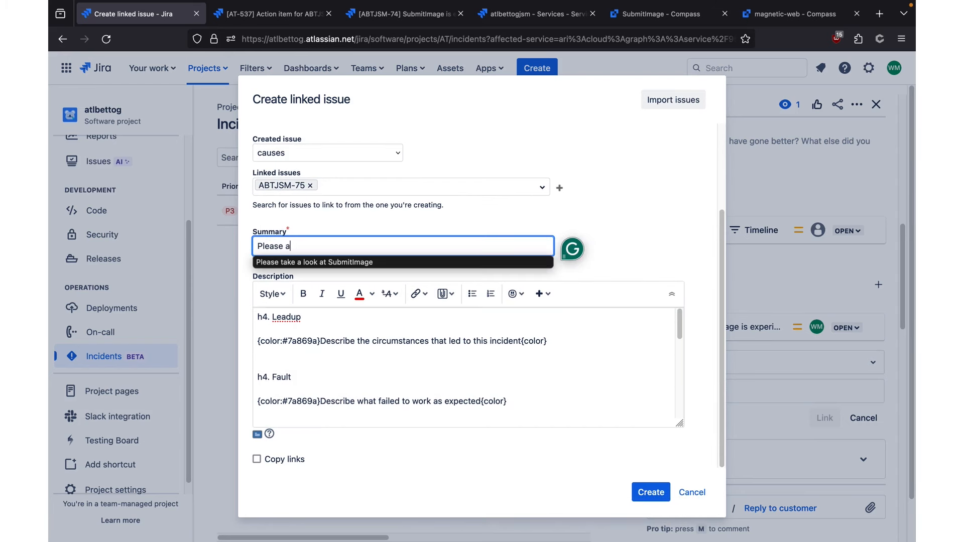
pyautogui.write('add exception handling to SubmitImage if magnetic-web is experiencing degrad')
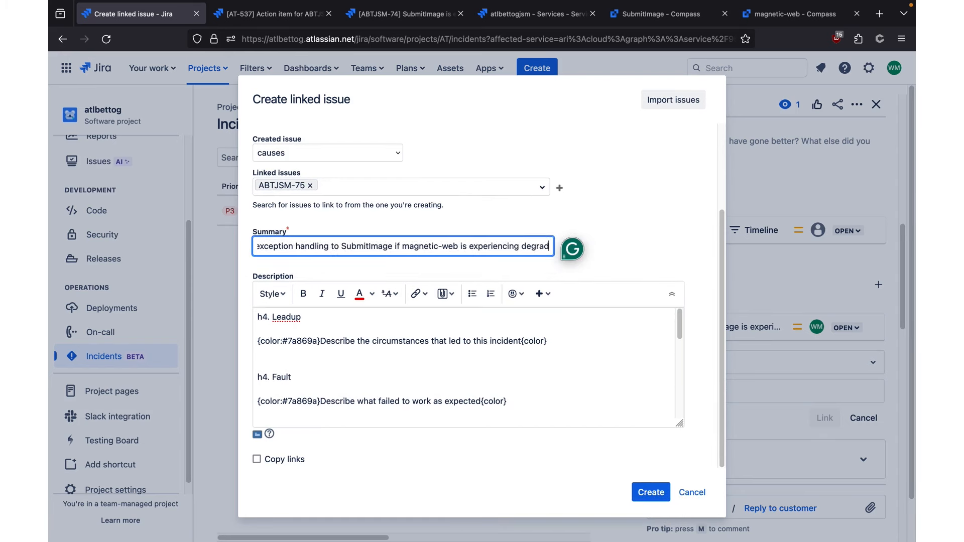
pyautogui.write('ed performance')
pyautogui.click(550, 400)
pyautogui.click(651, 492)
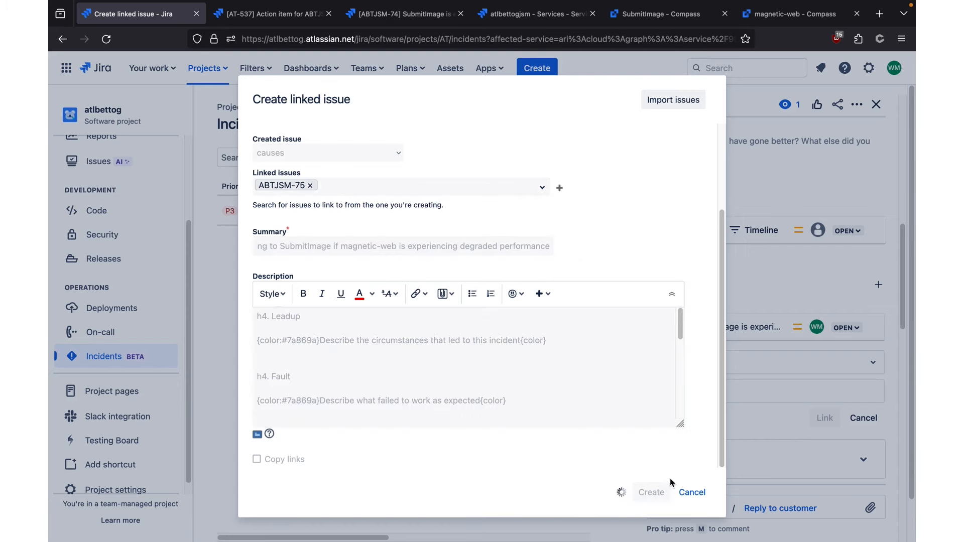
pyautogui.scroll(-3, 779, 276)
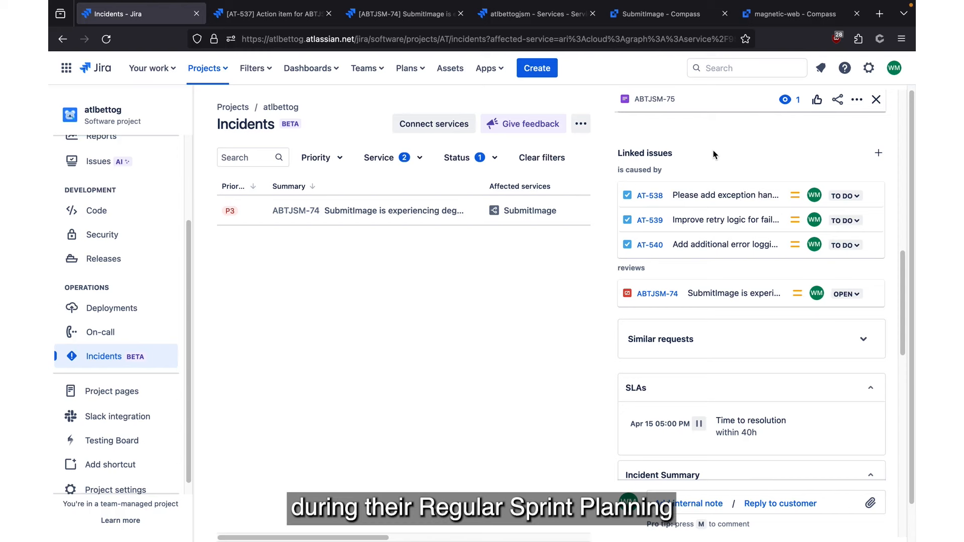
# - Open incident ABTJSM-74, start its Resolve transition and set the resolution to Done
pyautogui.click(412, 211)
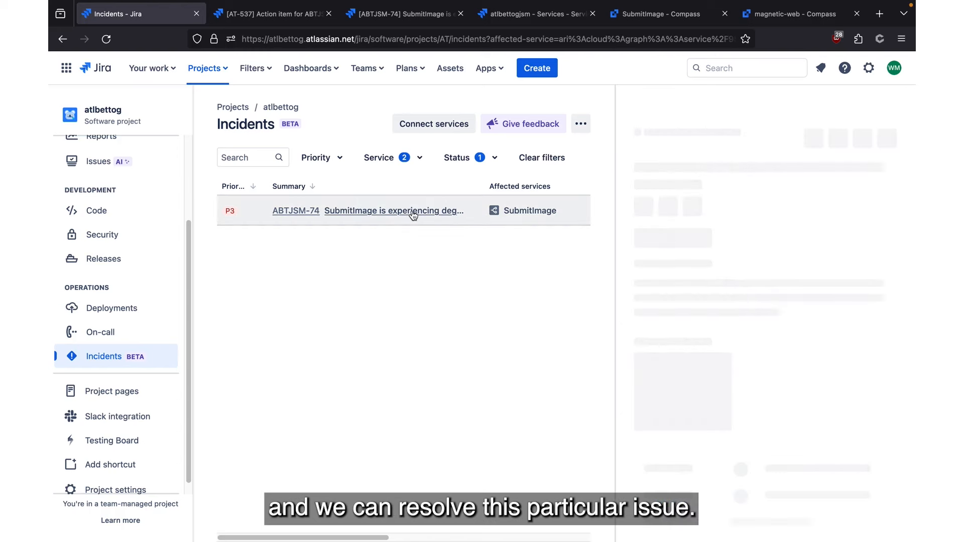
pyautogui.scroll(-10, 733, 259)
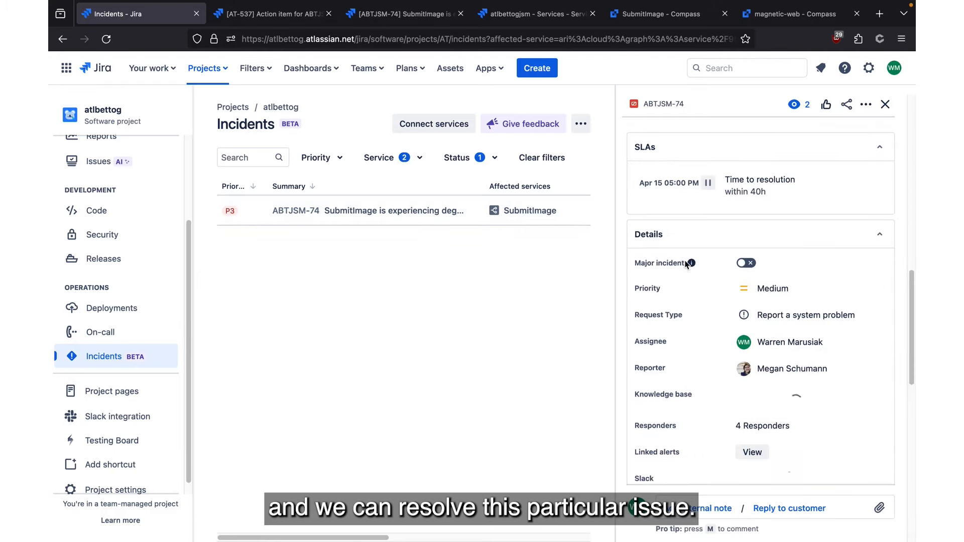
pyautogui.scroll(10, 685, 264)
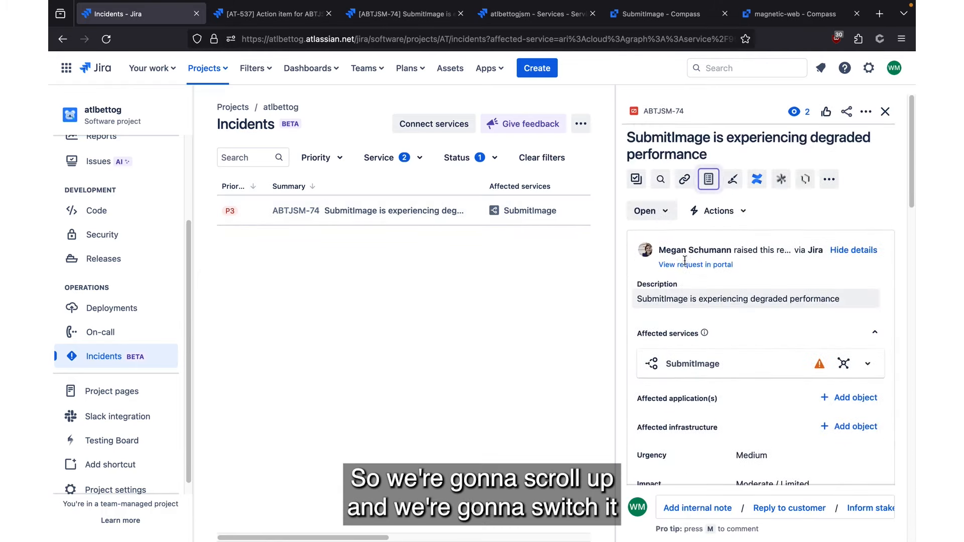
pyautogui.click(653, 205)
pyautogui.click(650, 291)
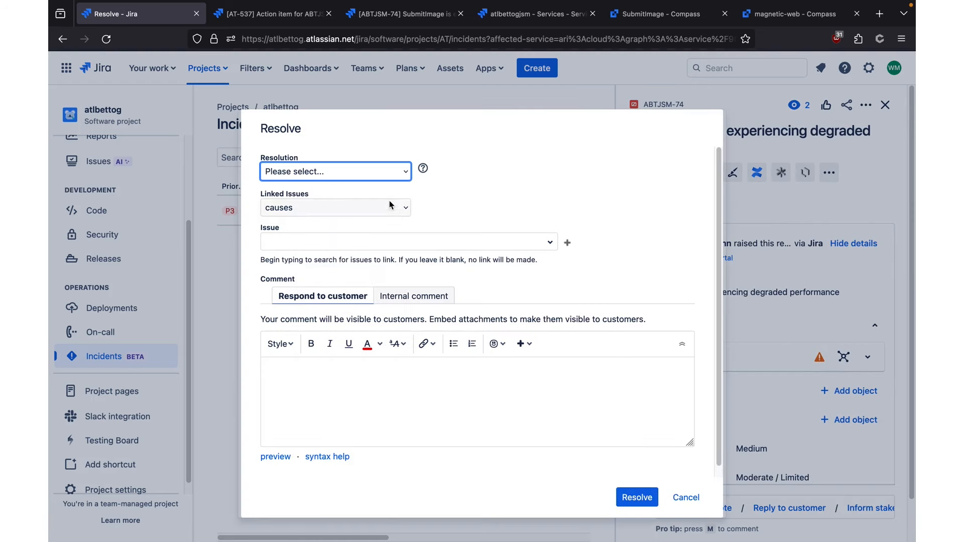
pyautogui.click(392, 171)
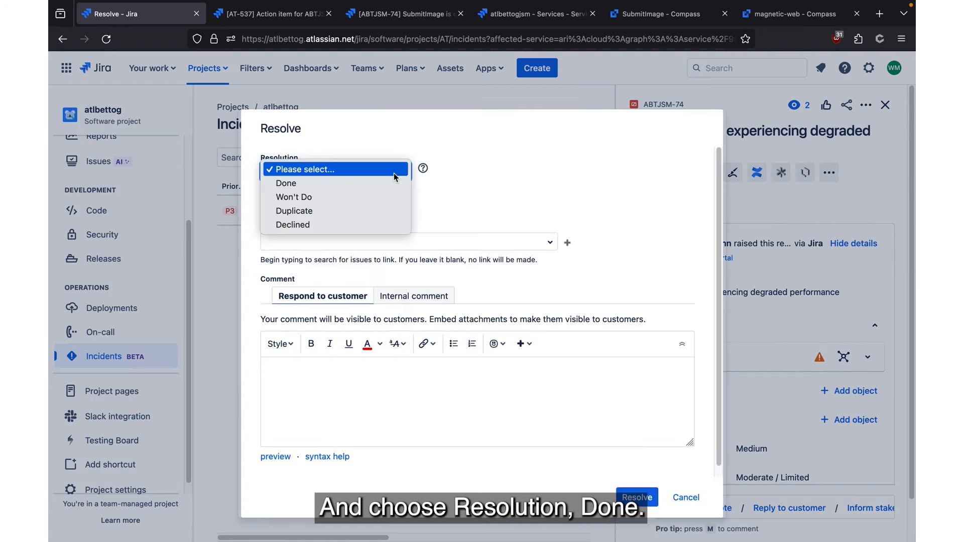
pyautogui.click(343, 183)
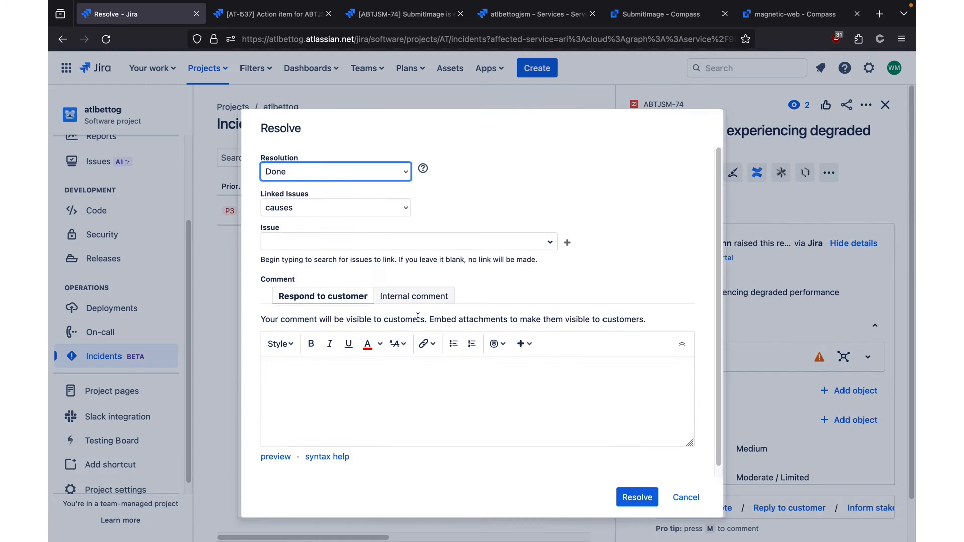
# - Resolve the incident with the customer comment "Failure in the upstream service magnetic-web caused the problem. This has been fixed."
pyautogui.click(343, 405)
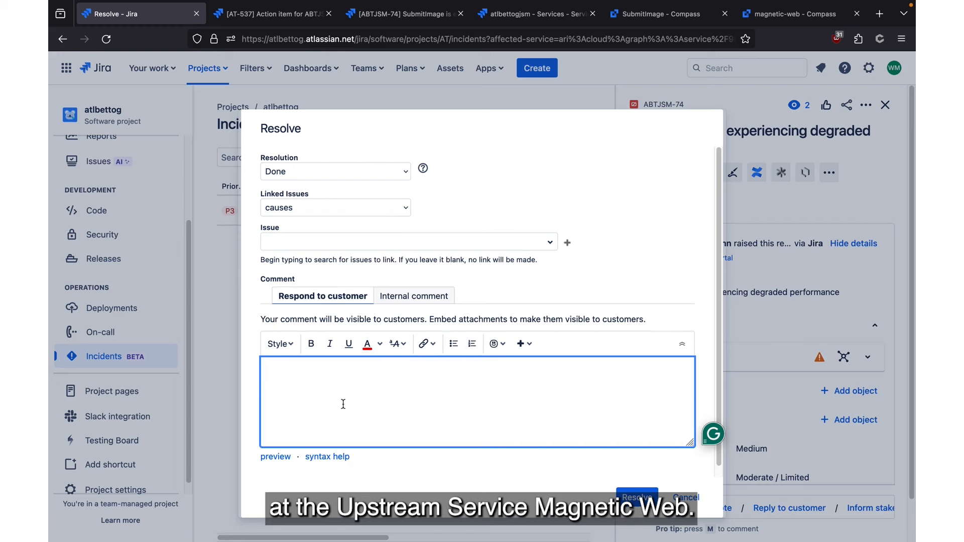
pyautogui.write('Failure in the upstream service magnetic-web c')
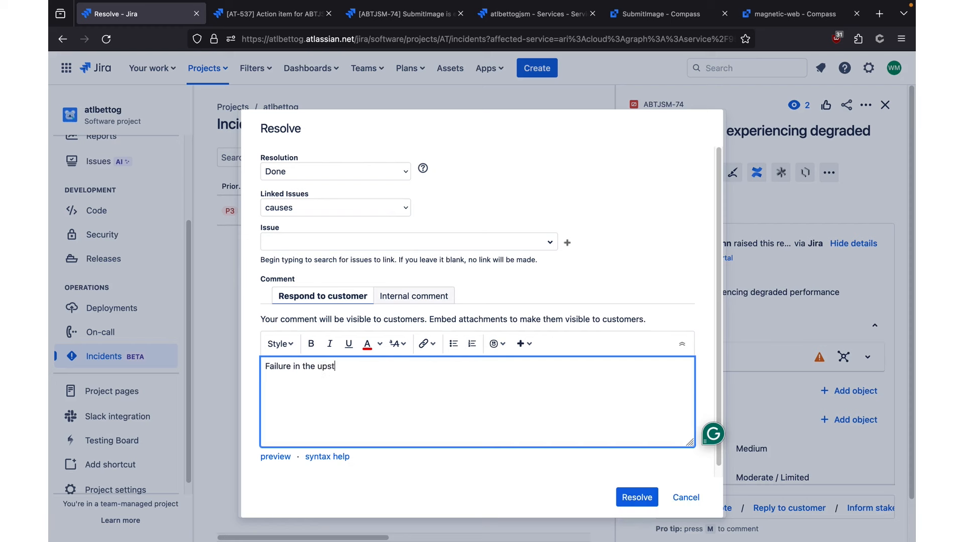
pyautogui.write('aused the problem. This has been fixed.')
pyautogui.click(625, 497)
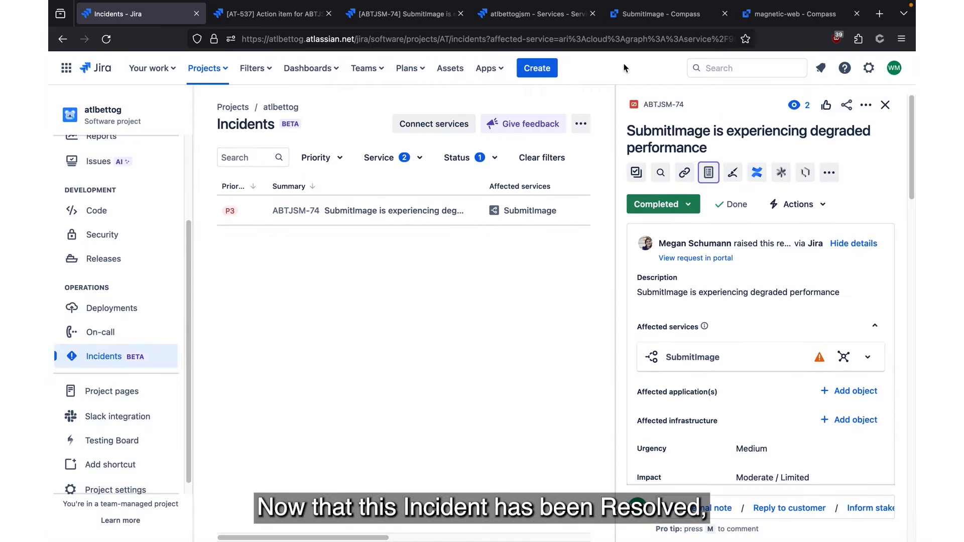
# - Close the incident details, open post-incident review ABTJSM-75 in its own browser tab and look over its description and linked issues
pyautogui.click(885, 106)
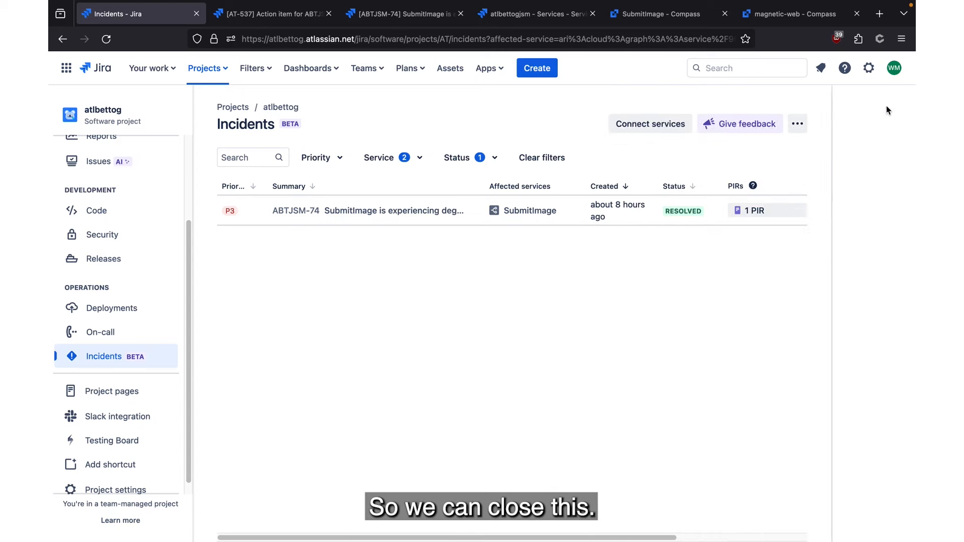
pyautogui.click(762, 212)
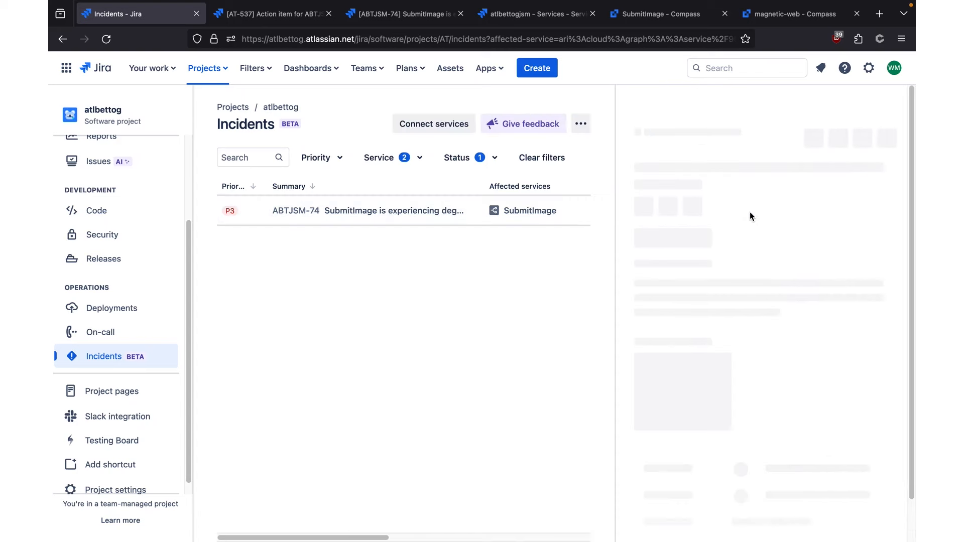
pyautogui.rightClick(661, 105)
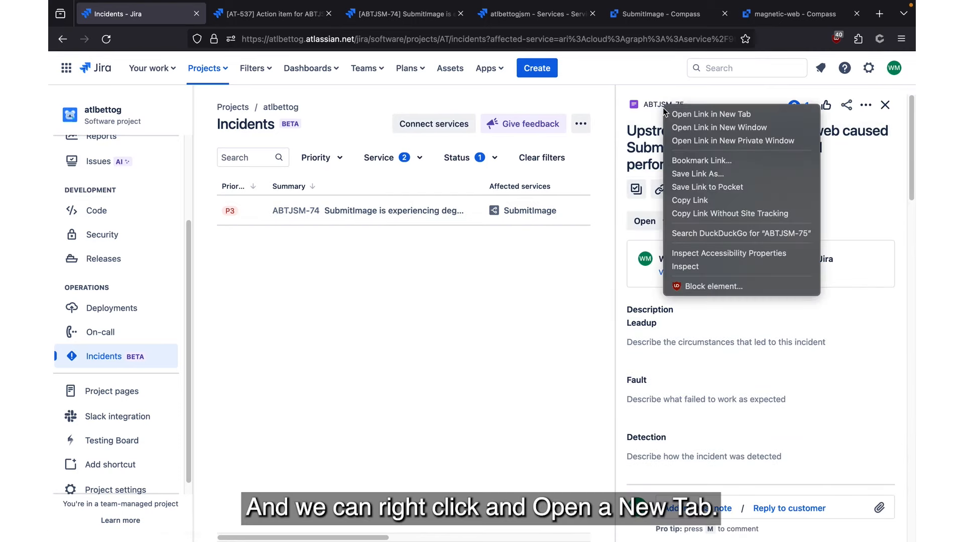
pyautogui.click(673, 112)
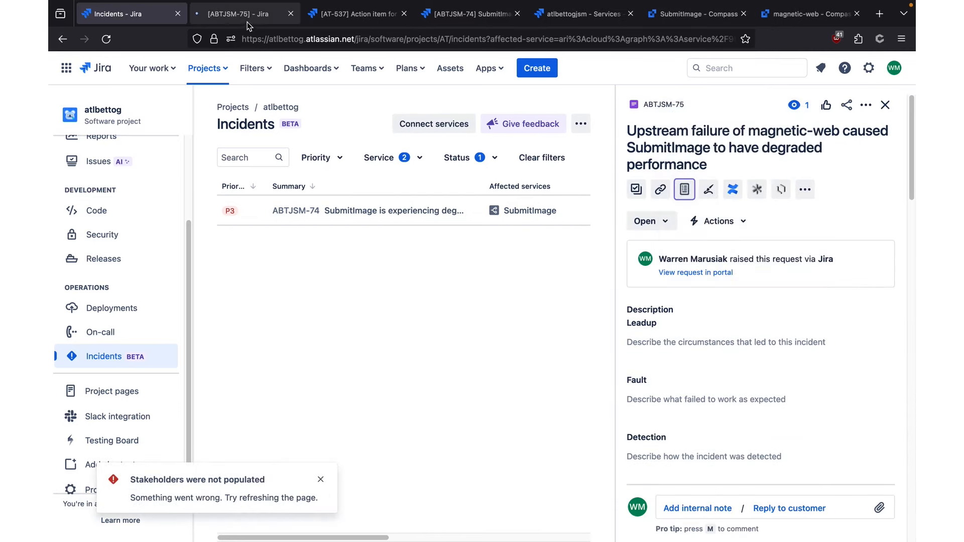
pyautogui.click(247, 18)
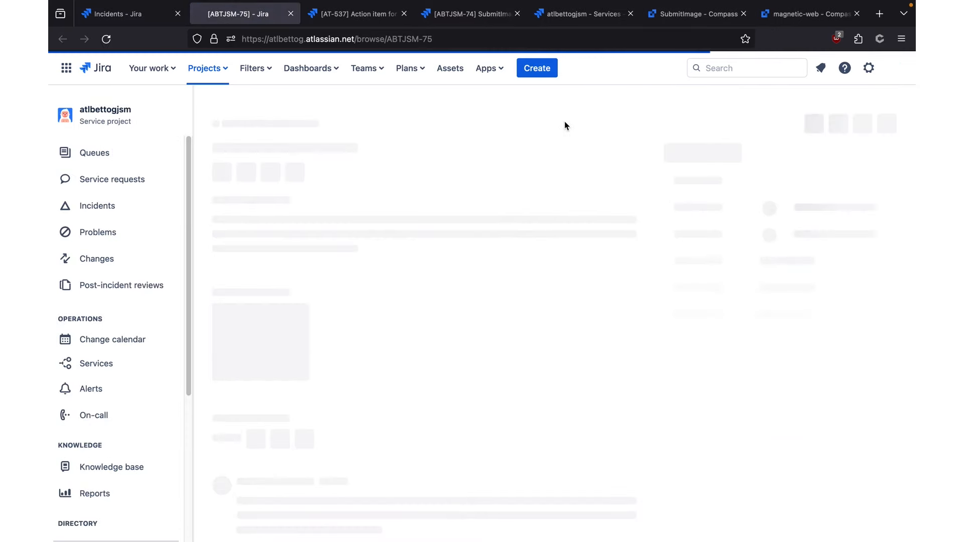
pyautogui.scroll(-5, 621, 153)
pyautogui.scroll(-5, 622, 152)
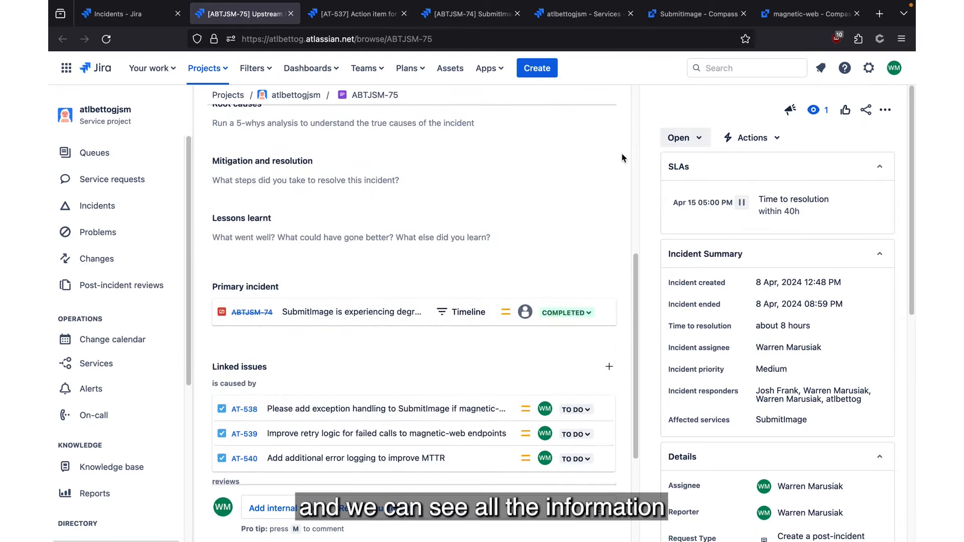
pyautogui.scroll(-3, 622, 155)
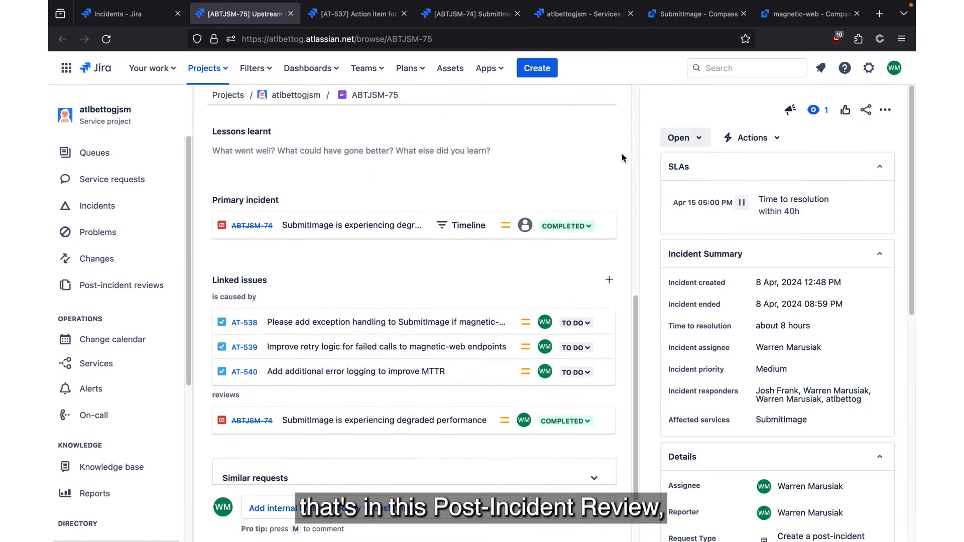
pyautogui.scroll(-2, 622, 155)
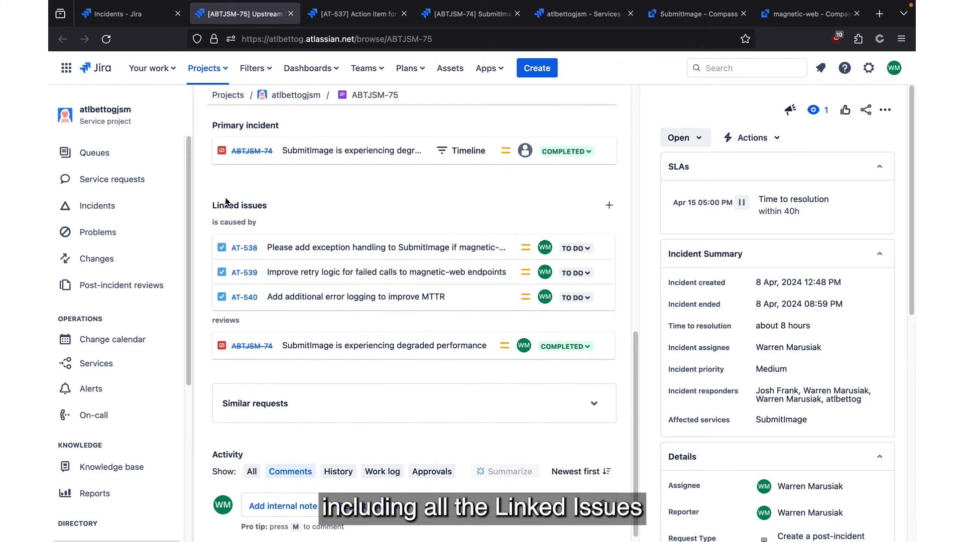